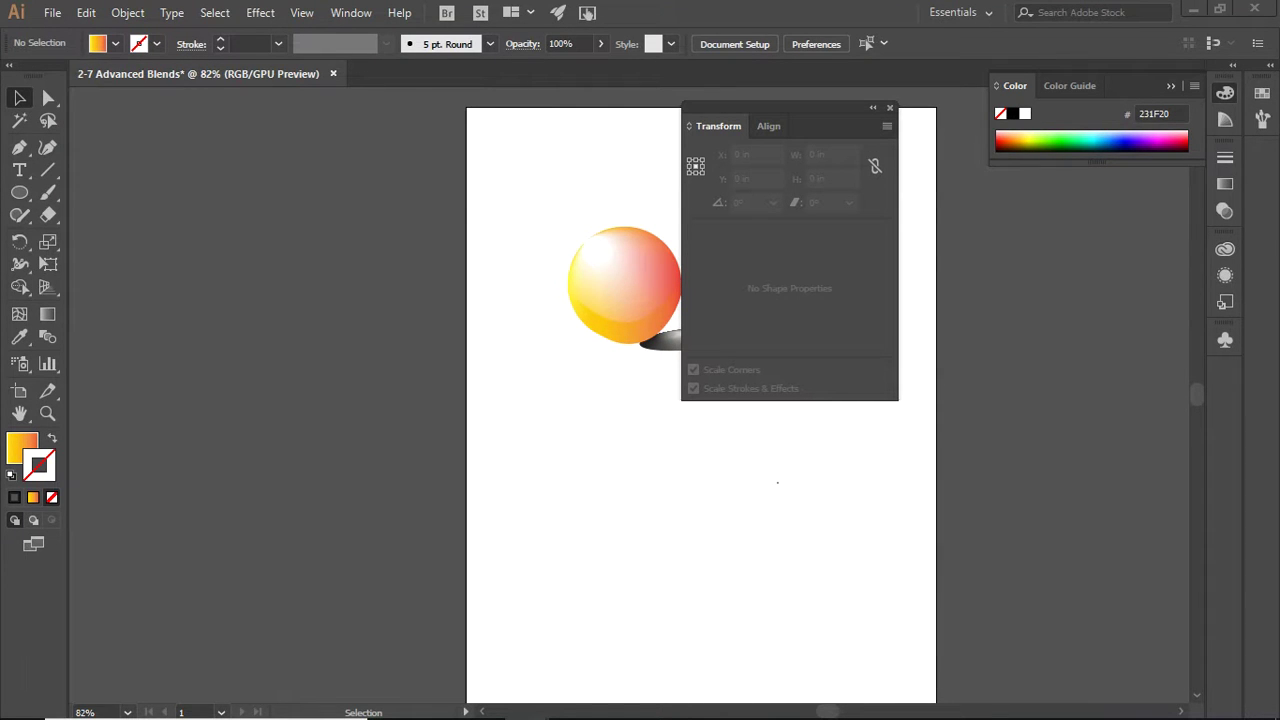
Draw a 2.3713 in circle below the existing glossy sphere with the Ellipse tool
{"action": "left_click", "coordinate": [19, 192]}
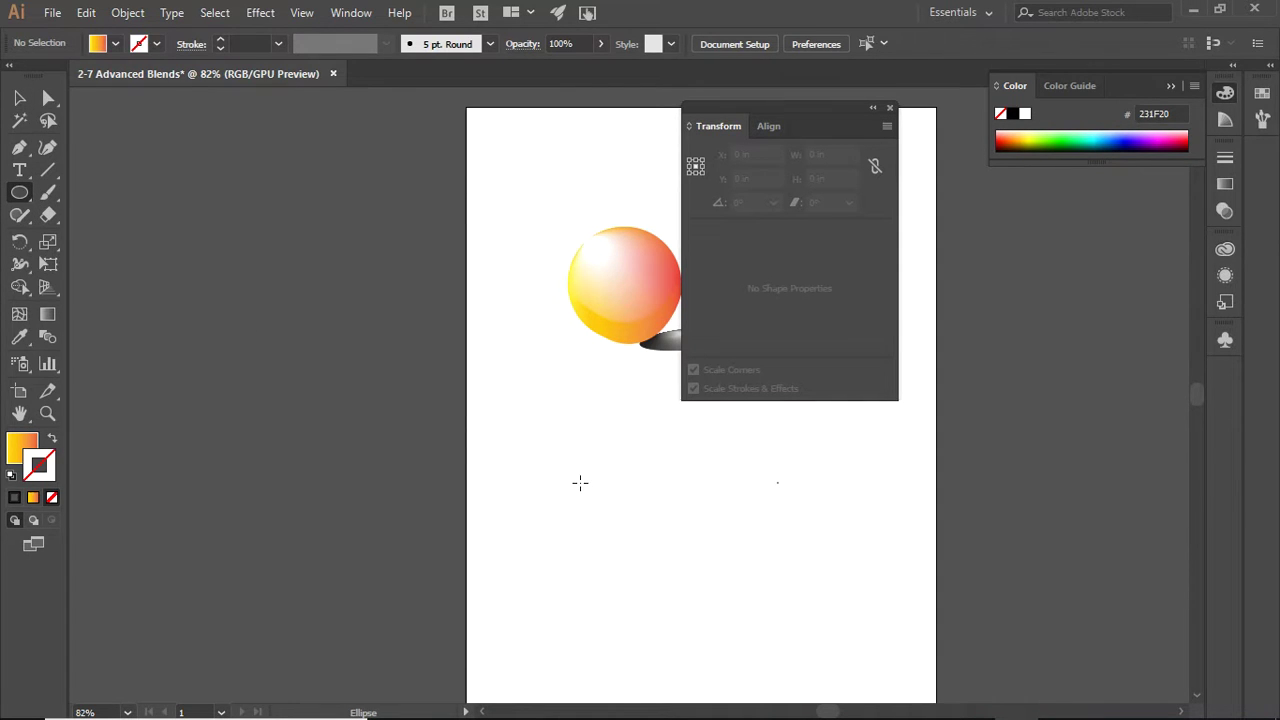
{"action": "left_click_drag", "start_coordinate": [586, 455], "coordinate": [717, 588]}
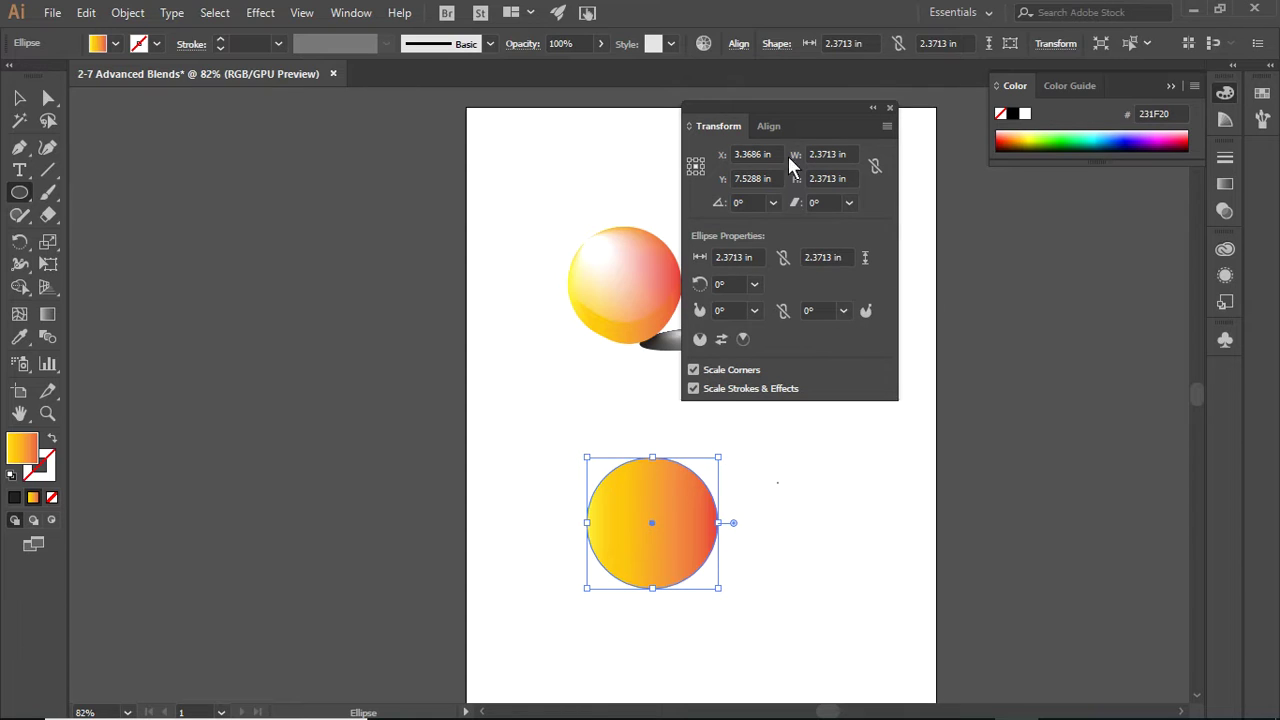
Set the new circle's gradient type to Radial and nudge the circle up-left
{"action": "left_click", "coordinate": [1224, 186]}
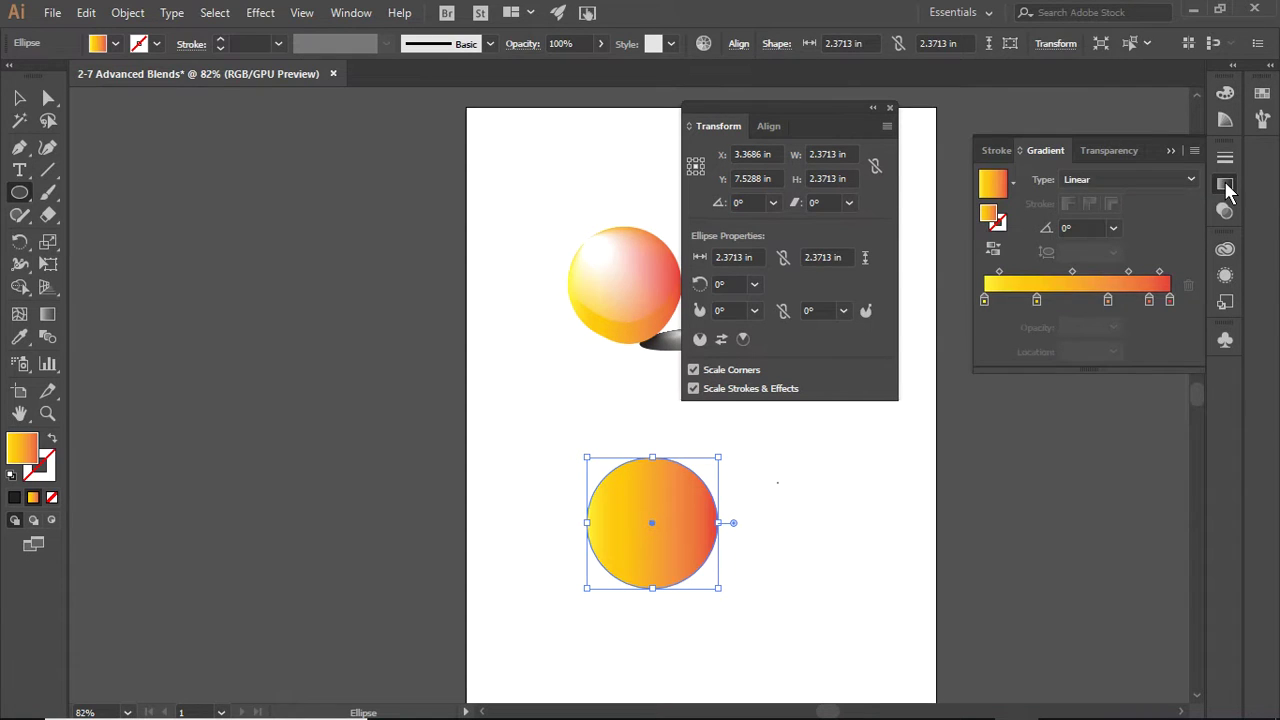
{"action": "left_click", "coordinate": [1112, 174]}
{"action": "left_click", "coordinate": [1105, 216]}
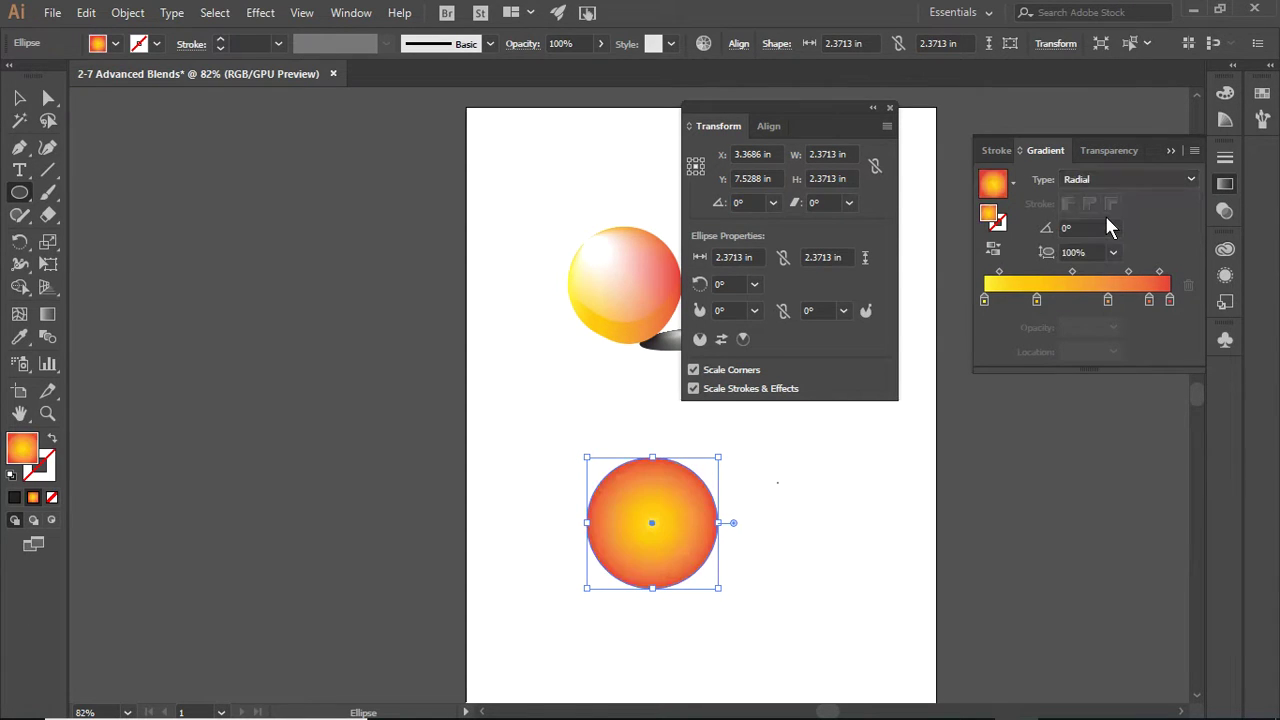
{"action": "left_click", "coordinate": [1112, 178]}
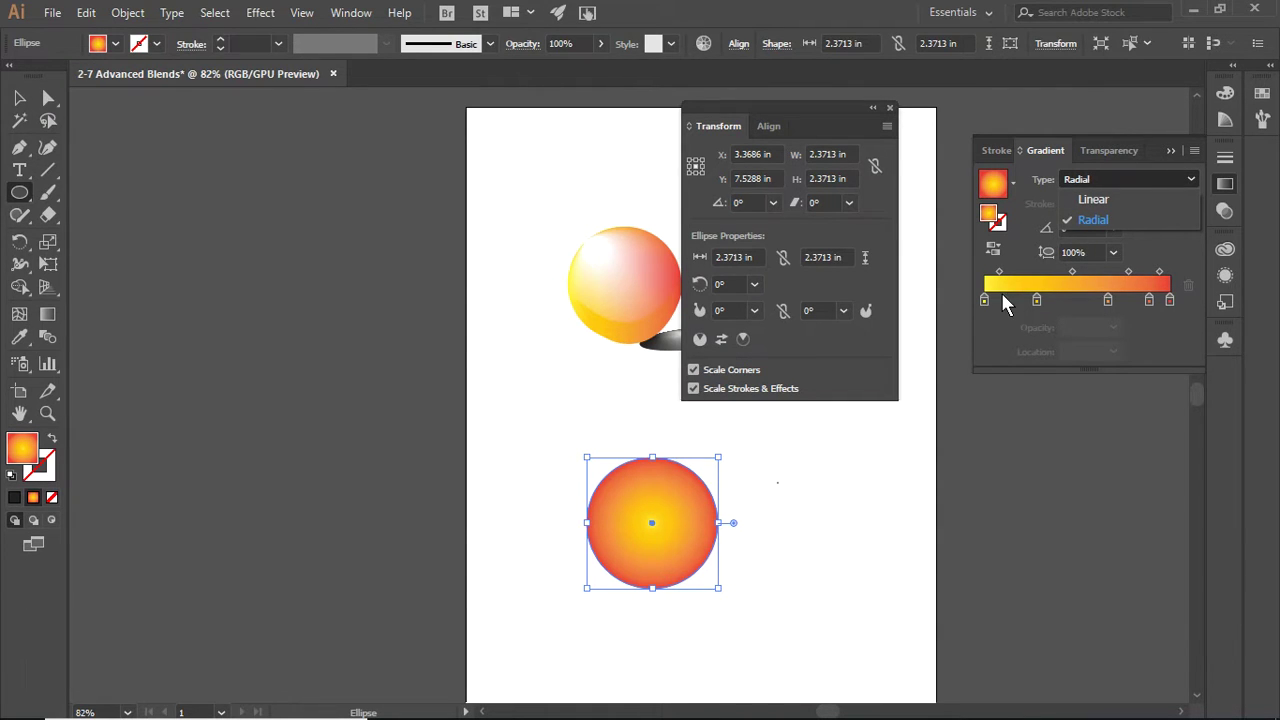
{"action": "left_click", "coordinate": [1092, 218]}
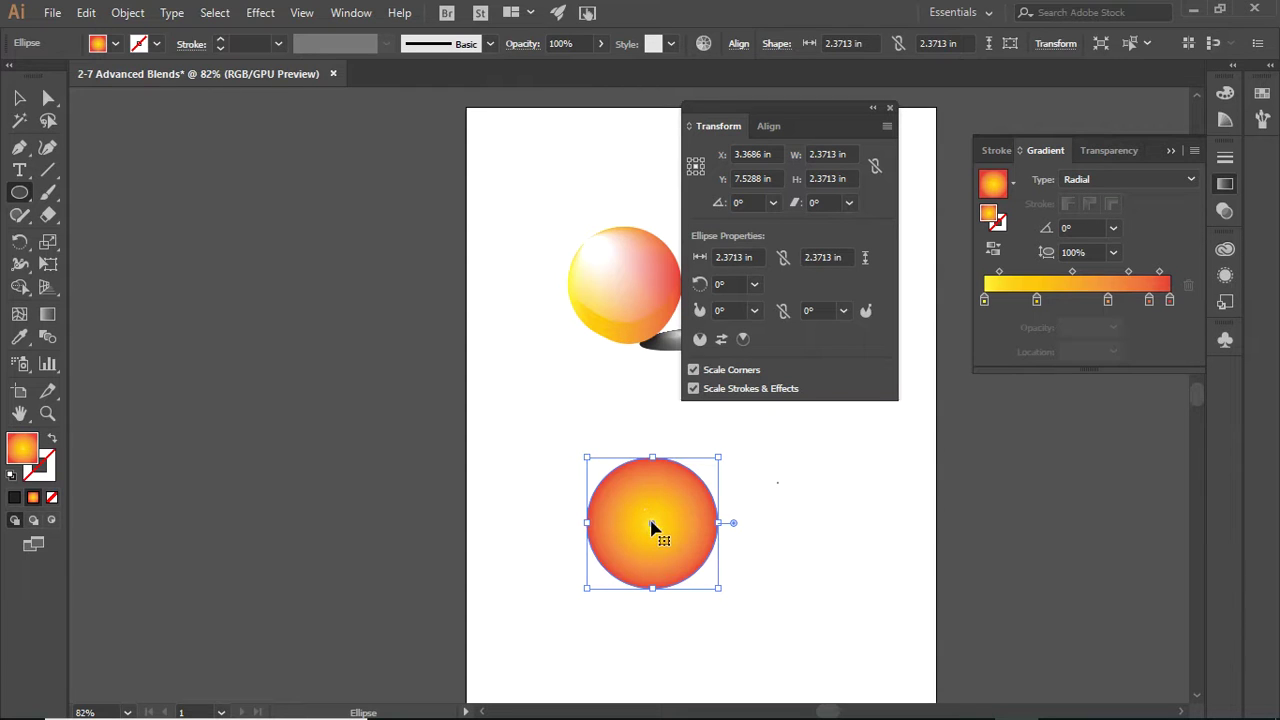
{"action": "mouse_move", "coordinate": [655, 522]}
{"action": "left_mouse_down"}
{"action": "mouse_move", "coordinate": [634, 507]}
{"action": "mouse_move", "coordinate": [647, 512]}
{"action": "left_mouse_up"}
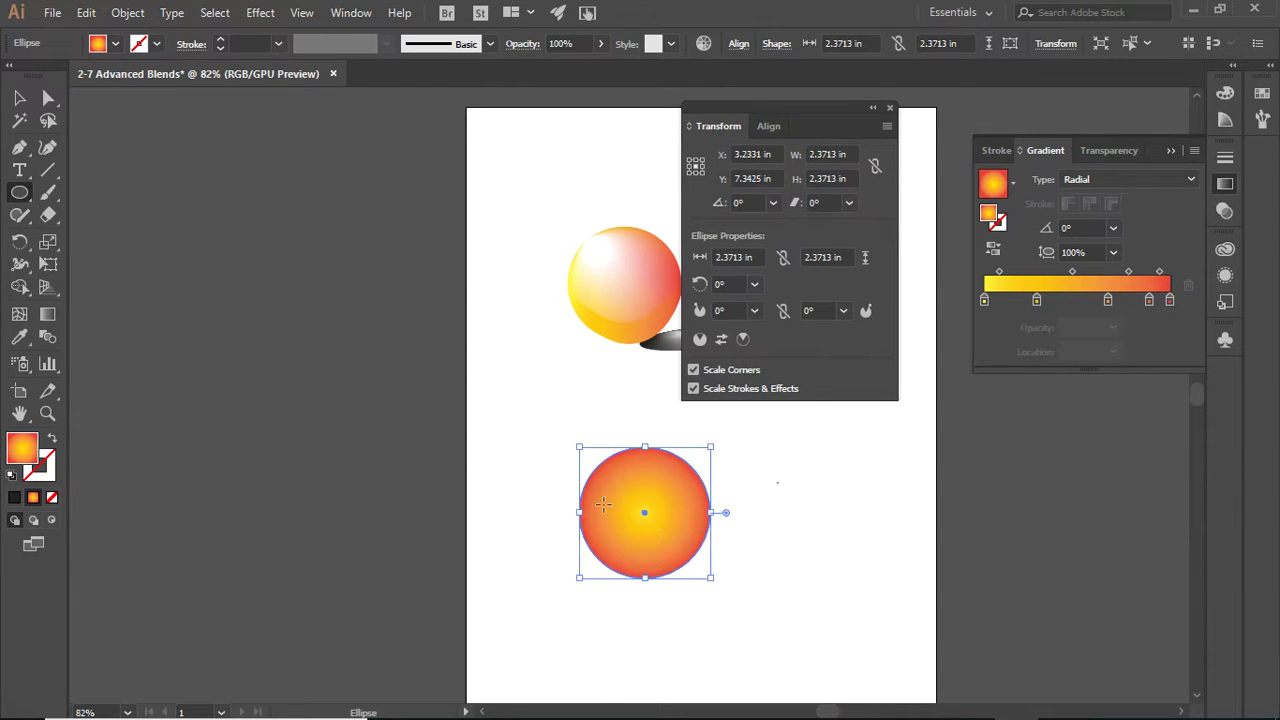
Drag the radial gradient from the circle's upper left to lower right, angled about -40.8°
{"action": "left_click", "coordinate": [47, 313]}
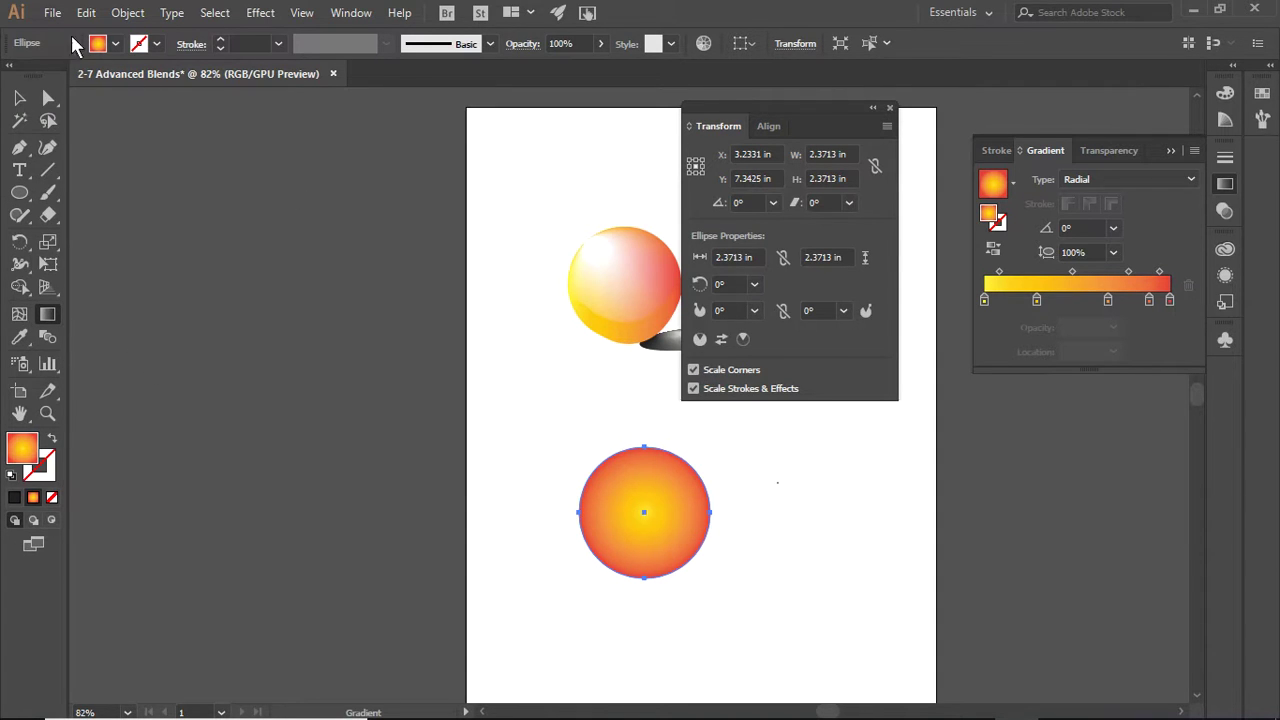
{"action": "left_click", "coordinate": [19, 97]}
{"action": "double_click", "coordinate": [655, 527]}
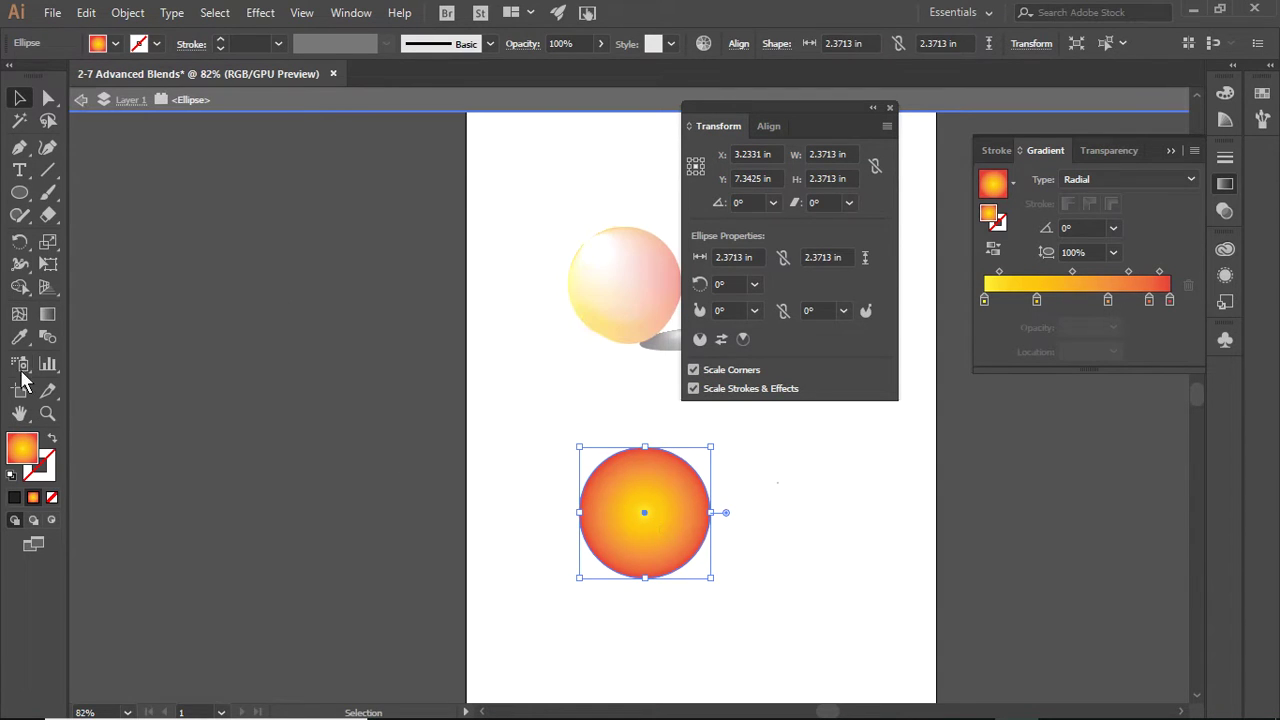
{"action": "left_click", "coordinate": [47, 313]}
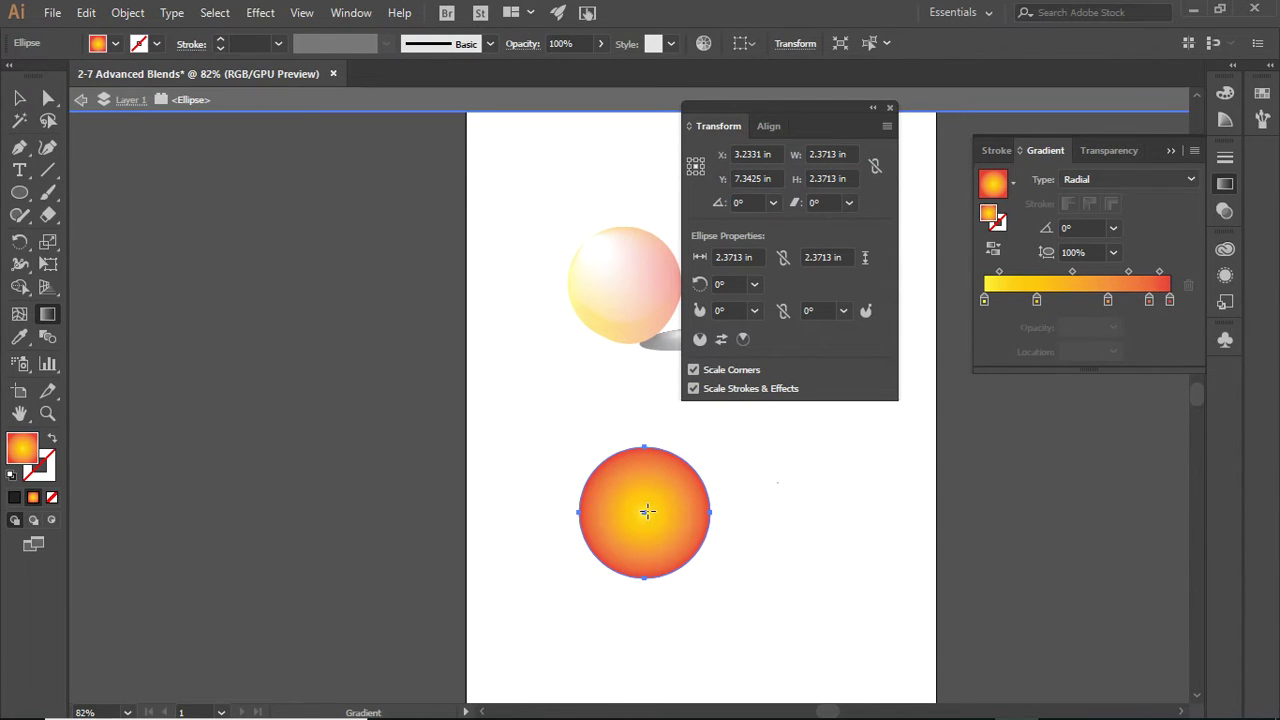
{"action": "left_click_drag", "start_coordinate": [594, 464], "coordinate": [695, 550]}
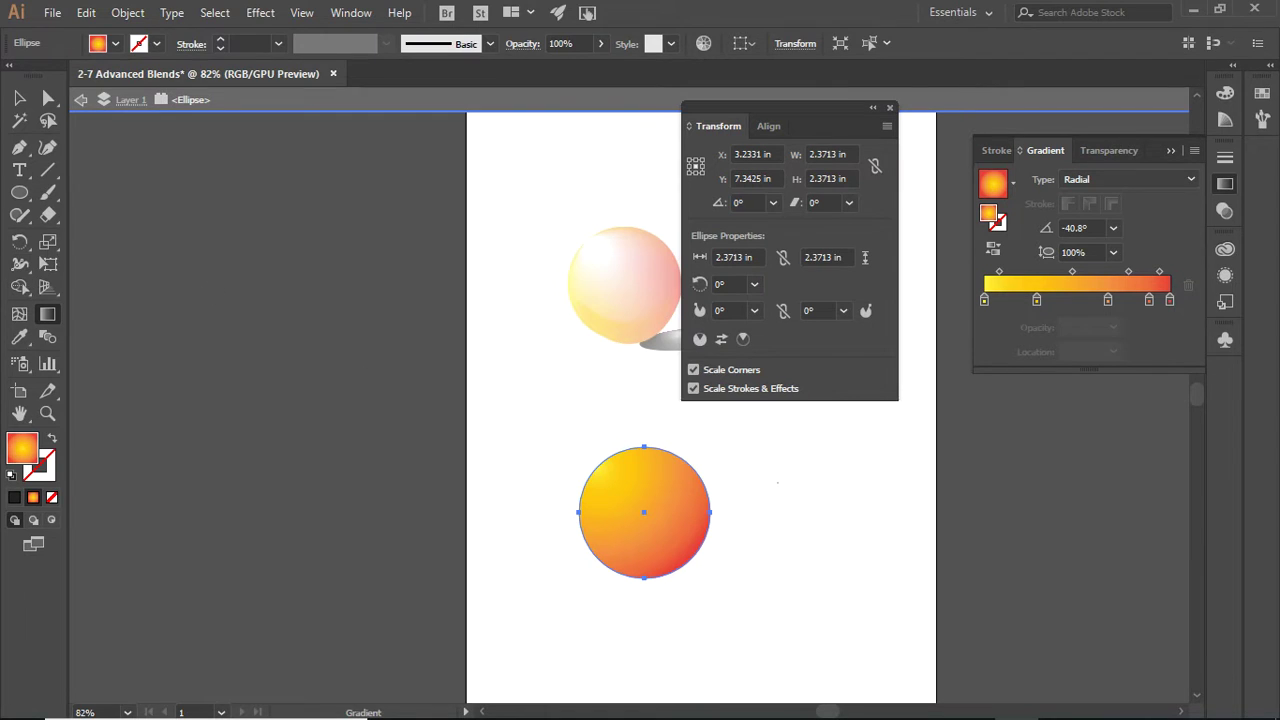
Make a 25% scaled copy of the gradient circle and move it to the left
{"action": "left_click", "coordinate": [21, 99]}
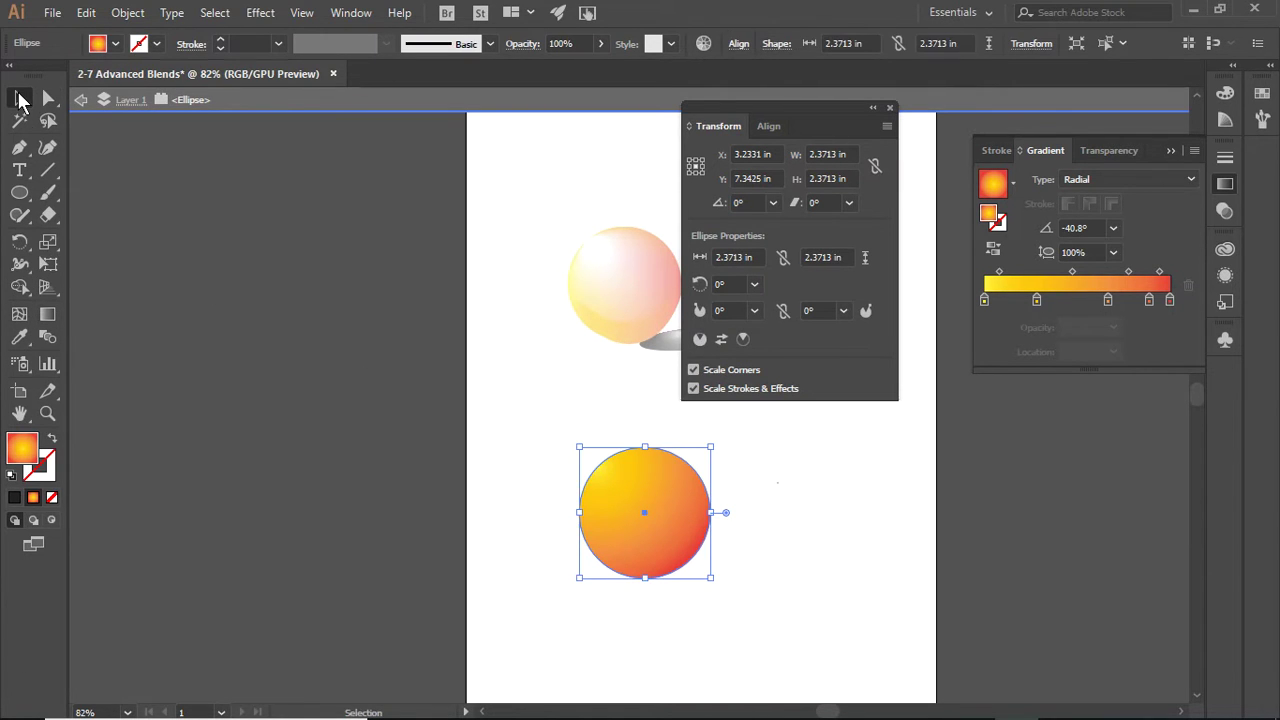
{"action": "left_click", "coordinate": [645, 518]}
{"action": "right_click", "coordinate": [645, 518]}
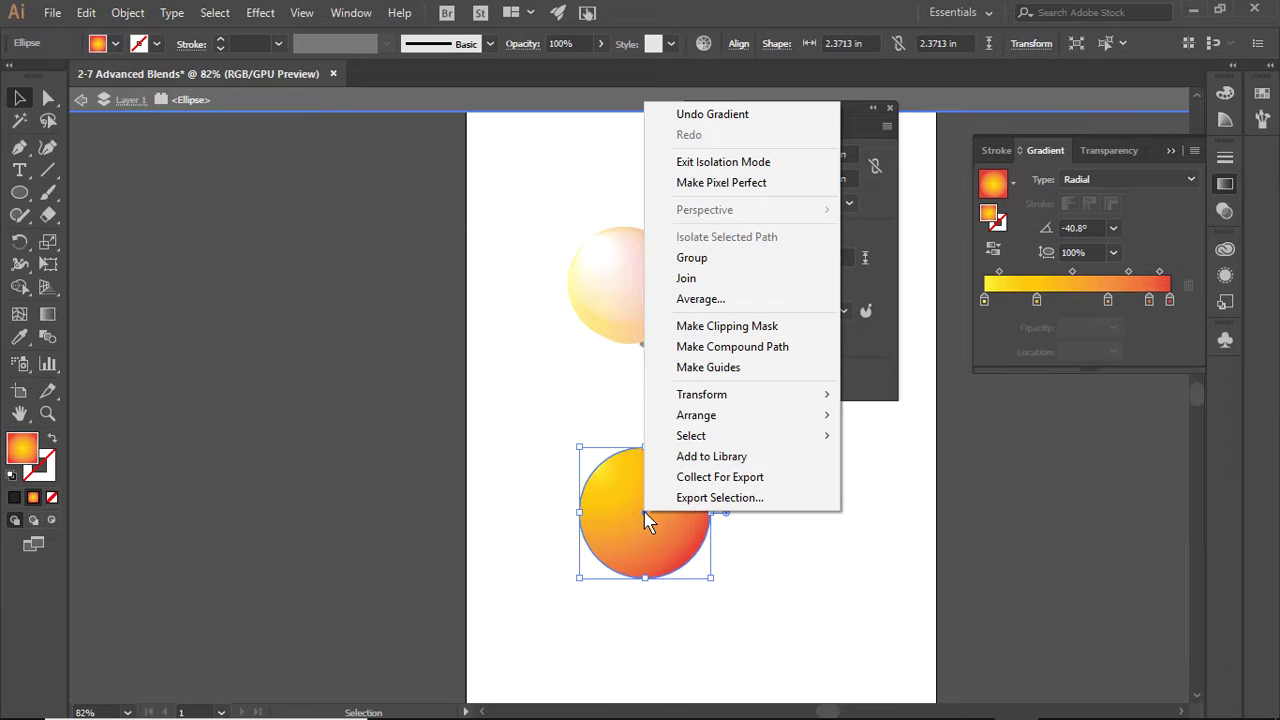
{"action": "mouse_move", "coordinate": [716, 398]}
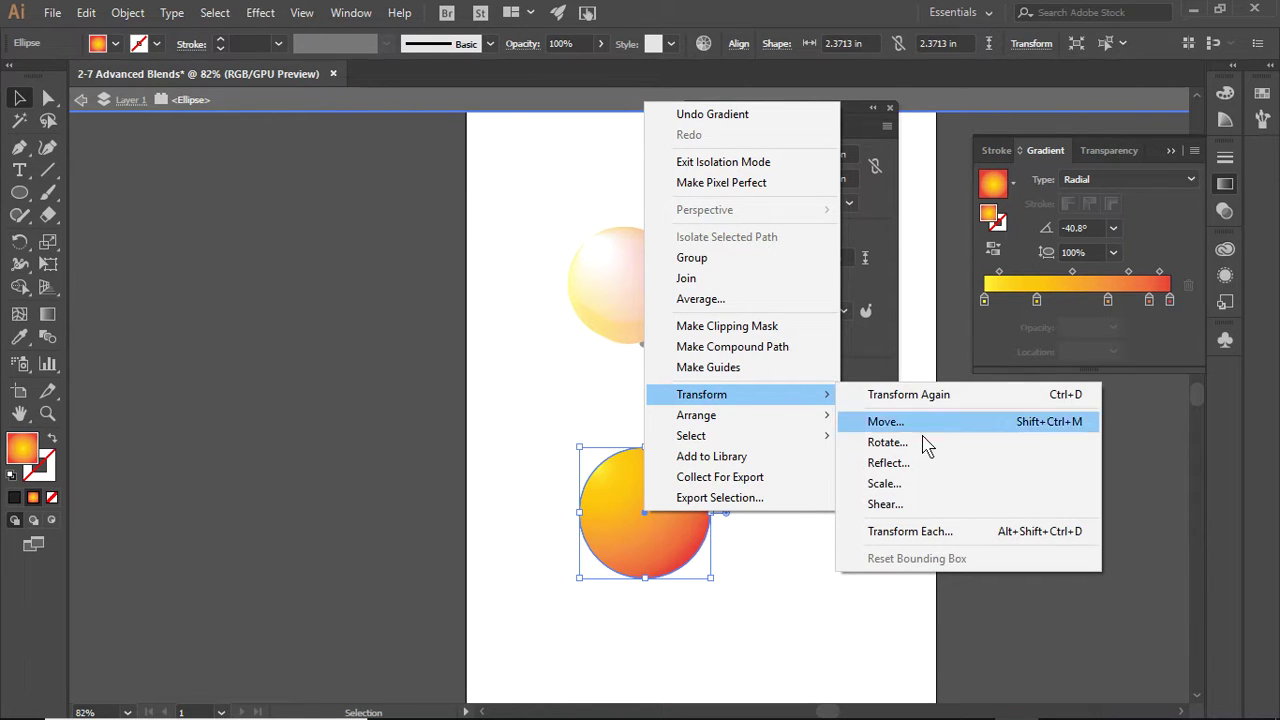
{"action": "left_click", "coordinate": [905, 486]}
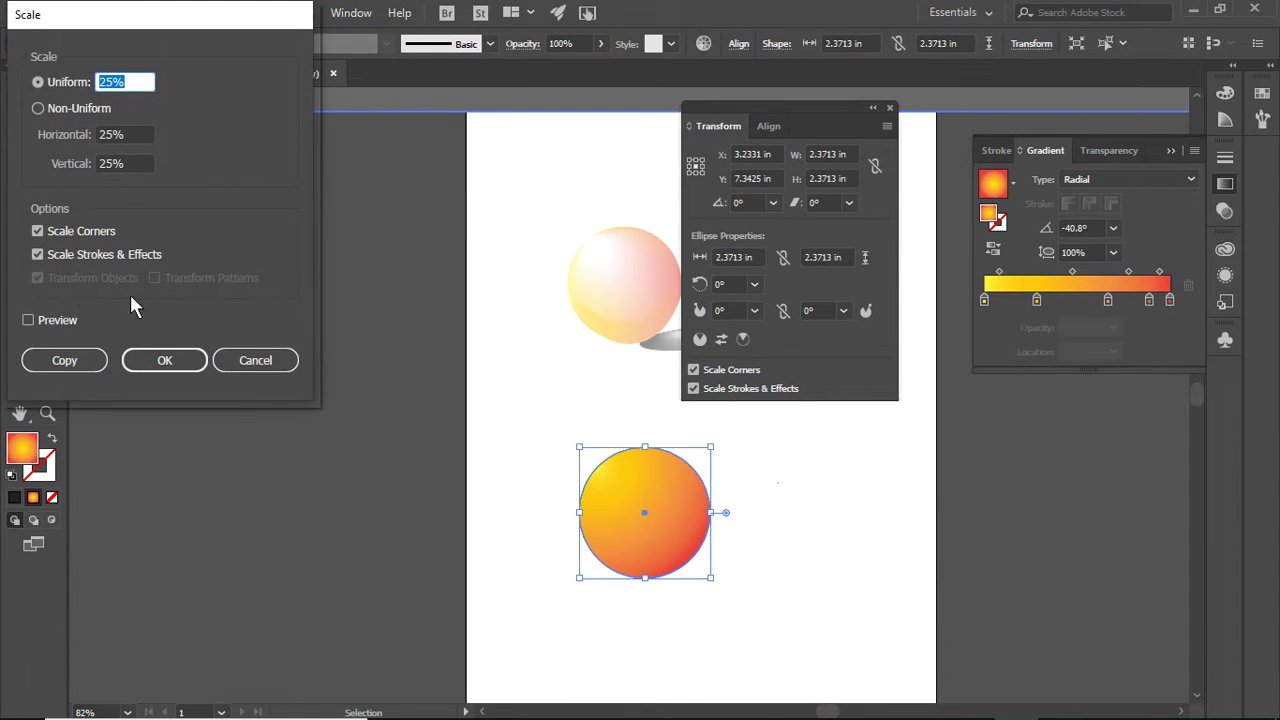
{"action": "left_click", "coordinate": [78, 371]}
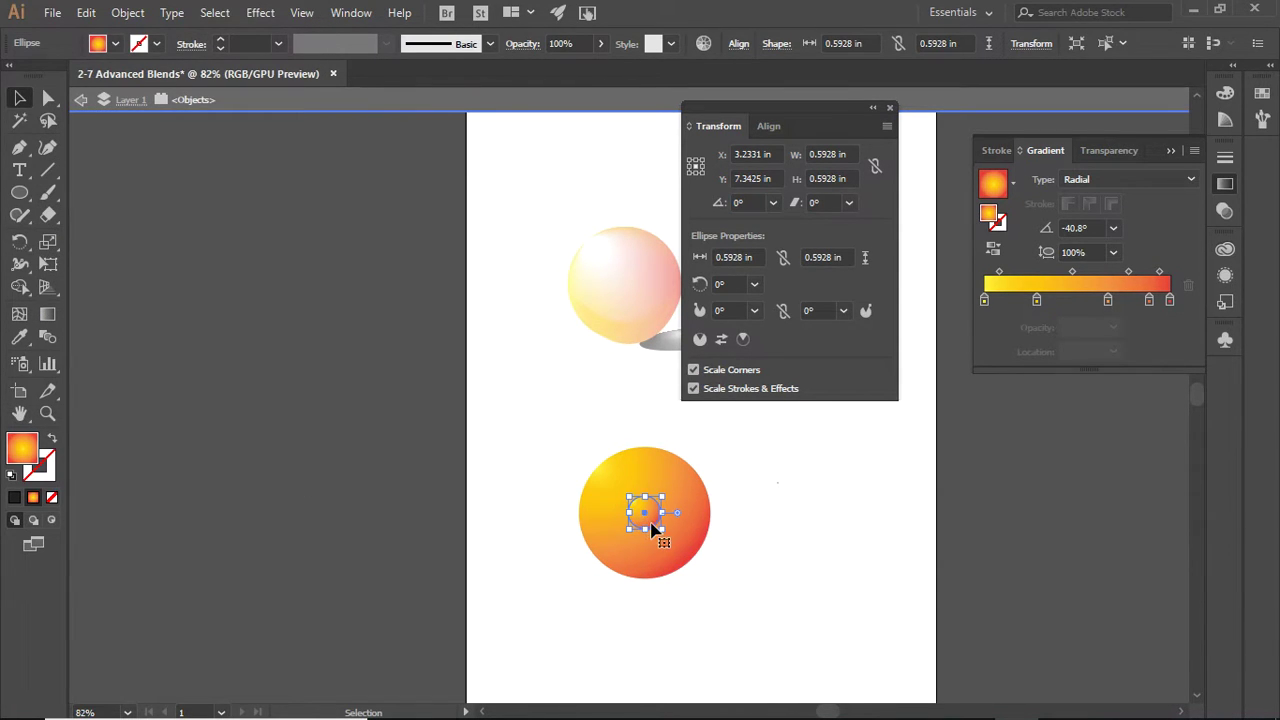
{"action": "left_click_drag", "start_coordinate": [651, 530], "coordinate": [532, 422]}
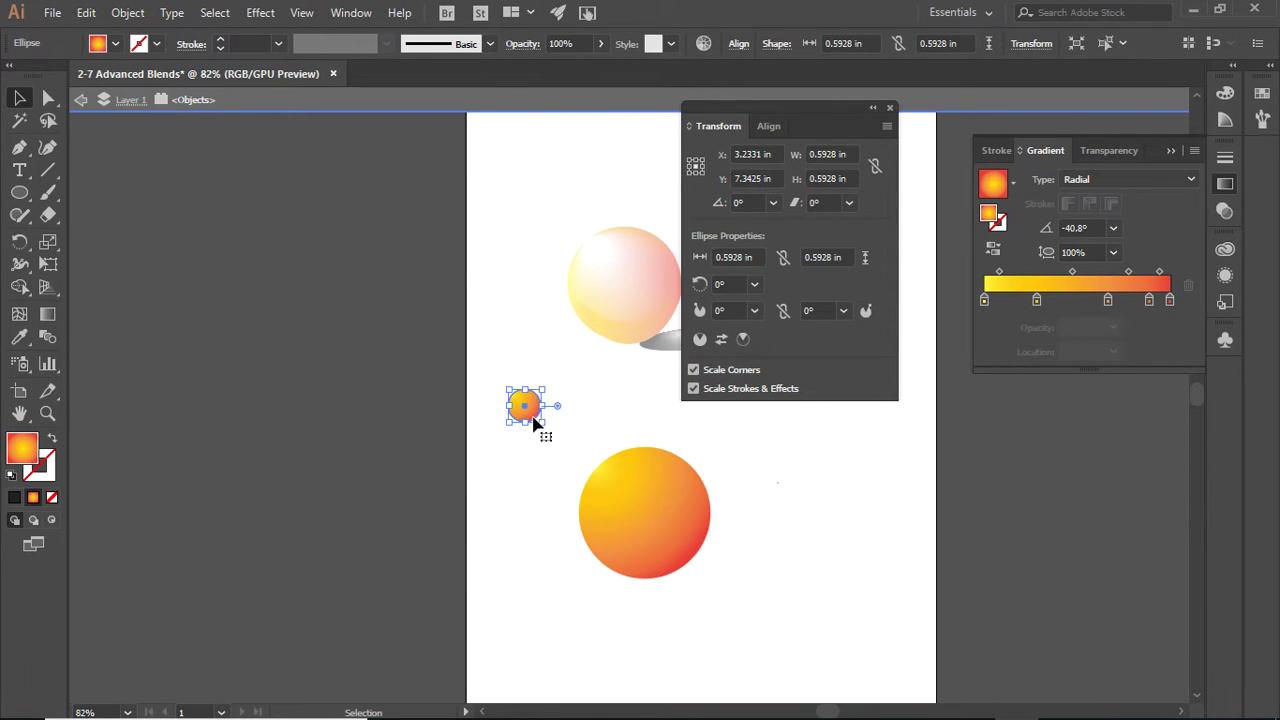
Duplicate the full-size gradient circle and place the copy to its lower right
{"action": "left_click", "coordinate": [680, 530]}
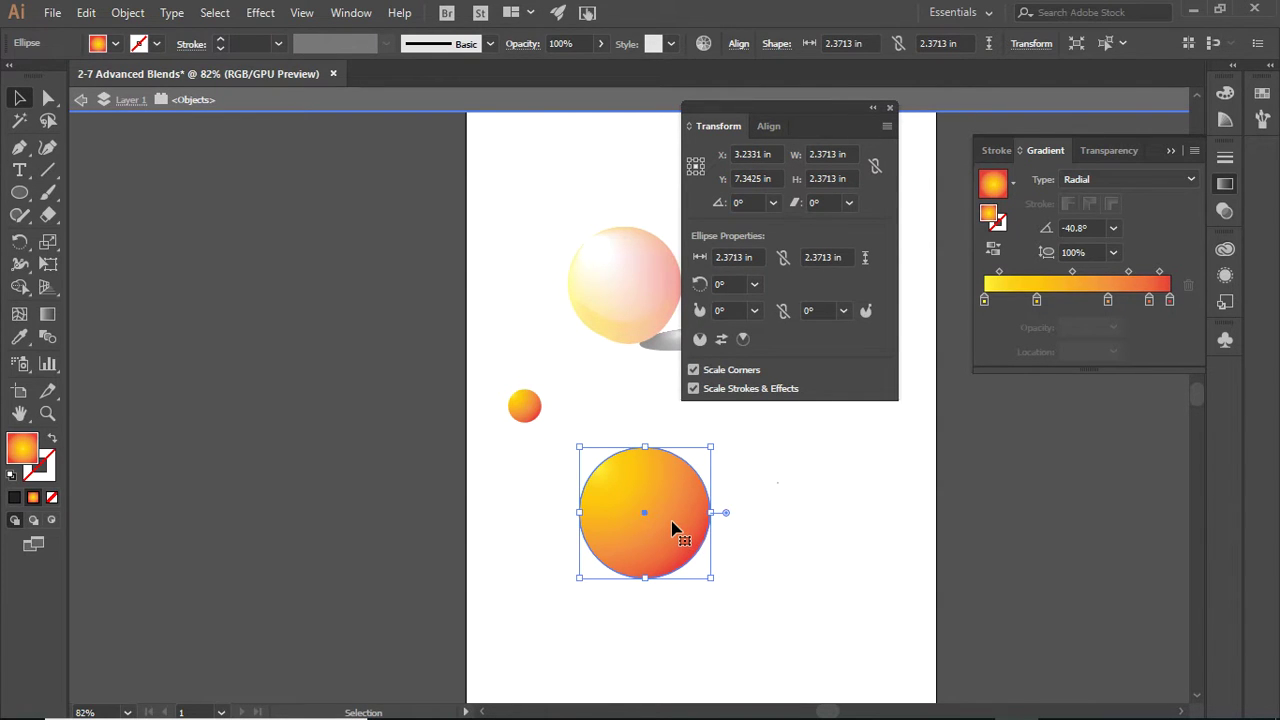
{"action": "key", "text": "a"}
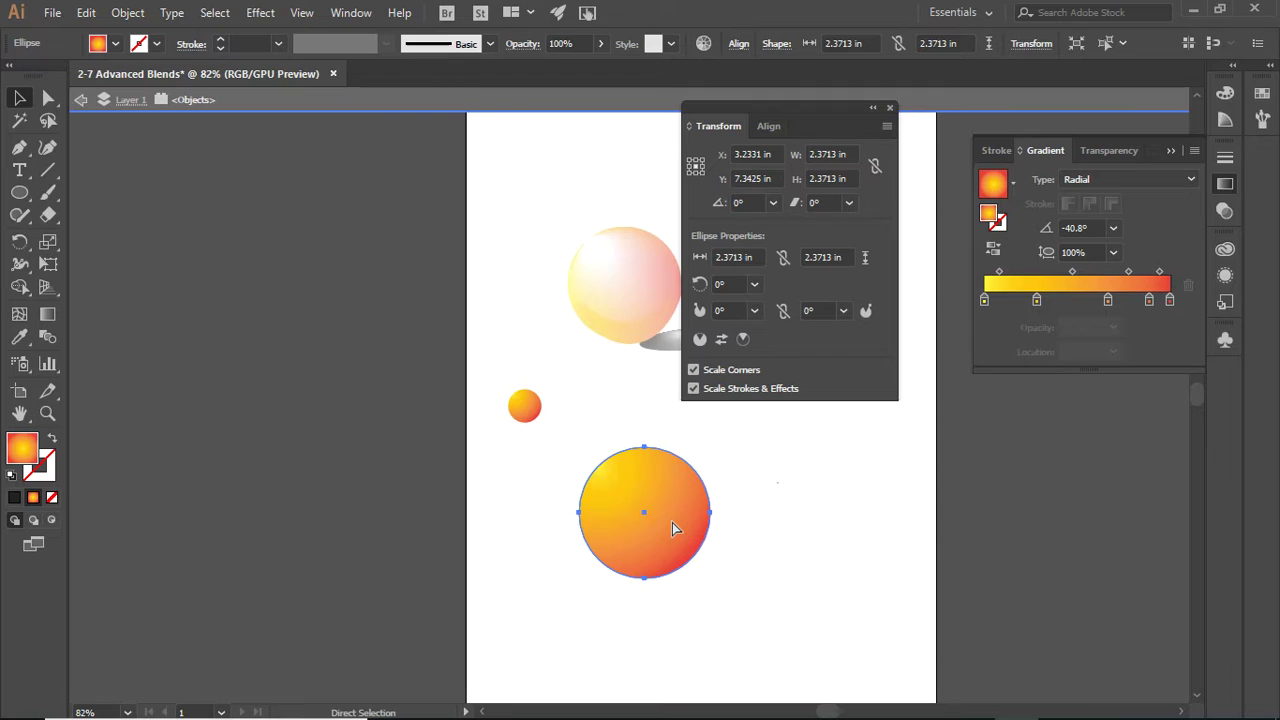
{"action": "key", "text": "ctrl+v"}
{"action": "key", "text": "v"}
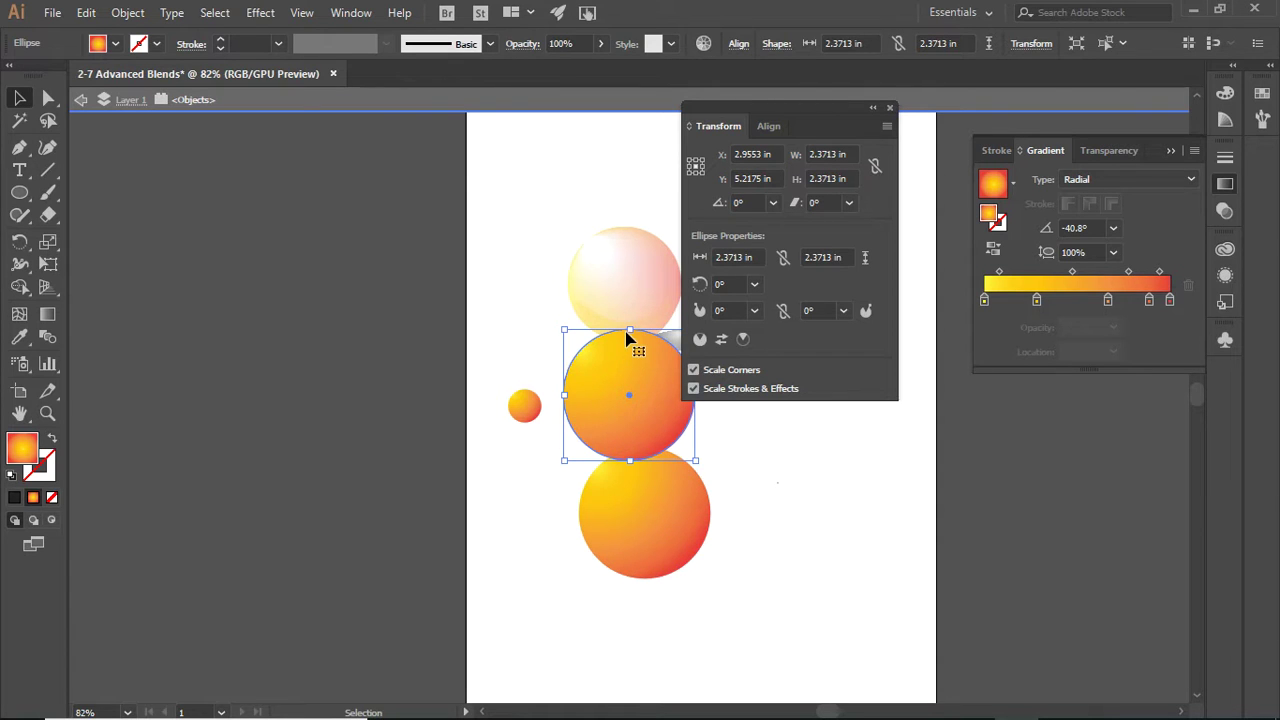
{"action": "left_click_drag", "start_coordinate": [628, 340], "coordinate": [832, 518]}
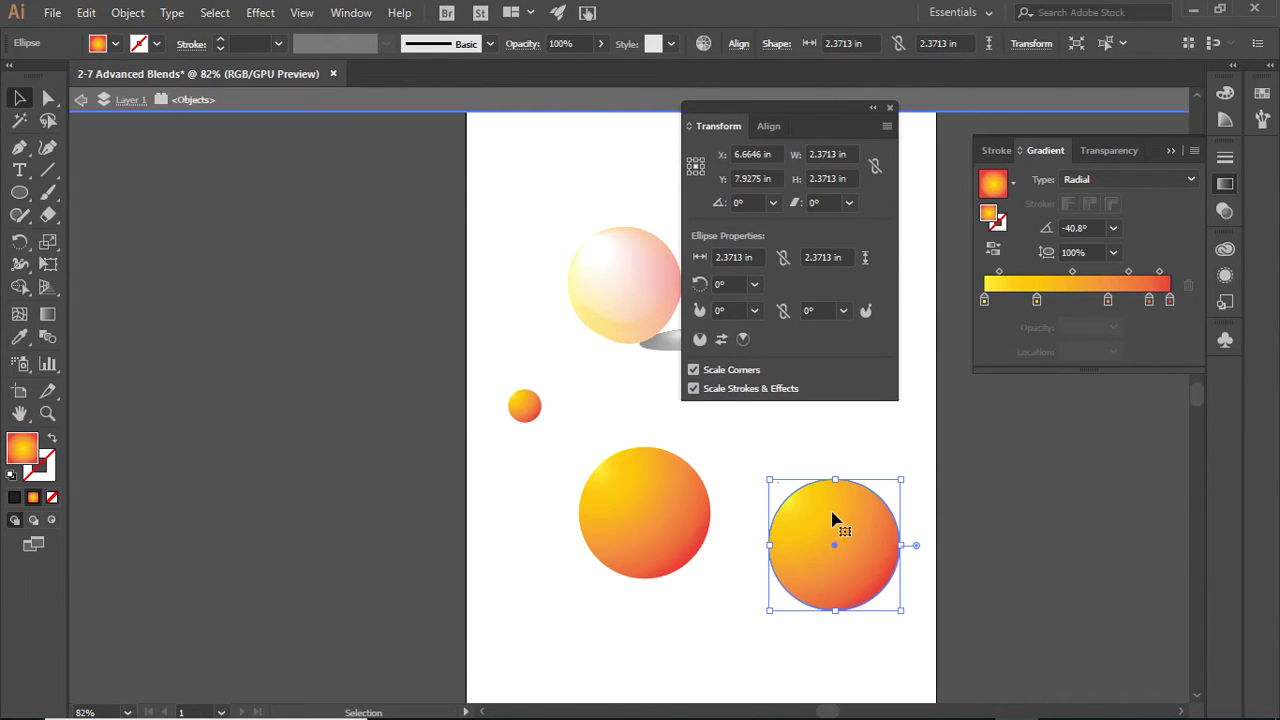
{"action": "left_click", "coordinate": [526, 408]}
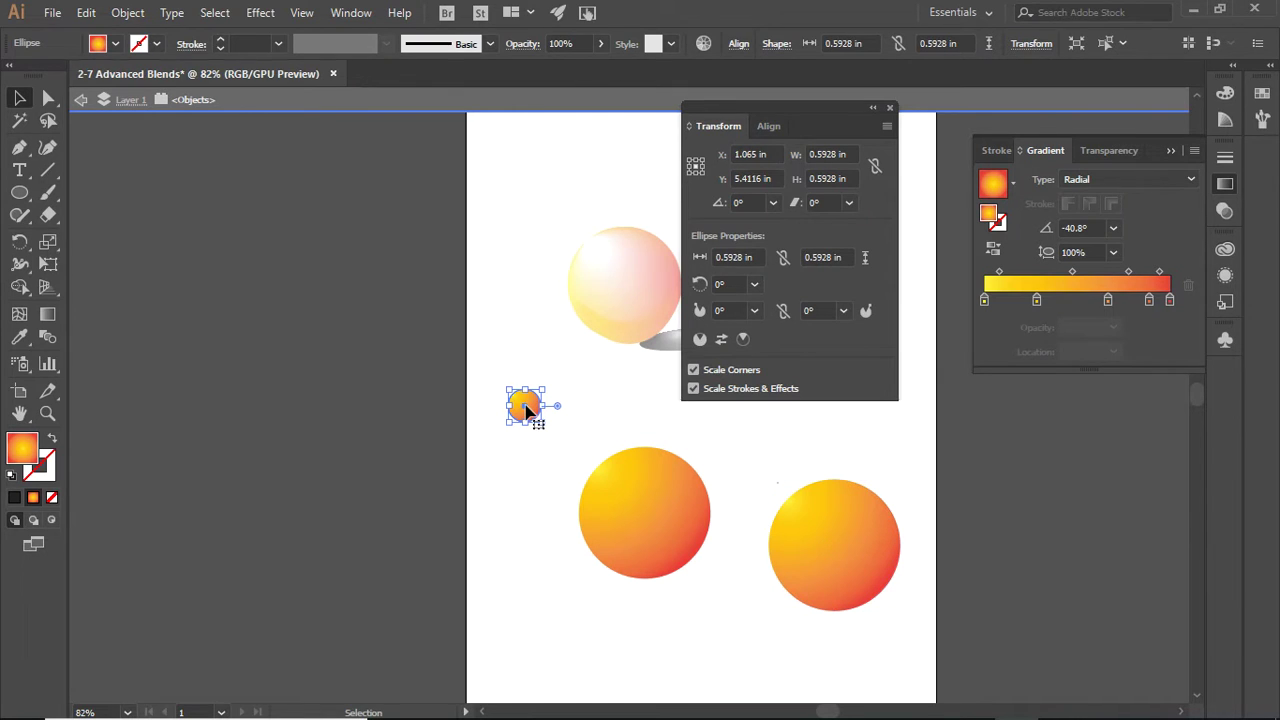
Fill the small circle near-white (F7FCFA) and move it onto the orange circle's upper left
{"action": "double_click", "coordinate": [24, 455]}
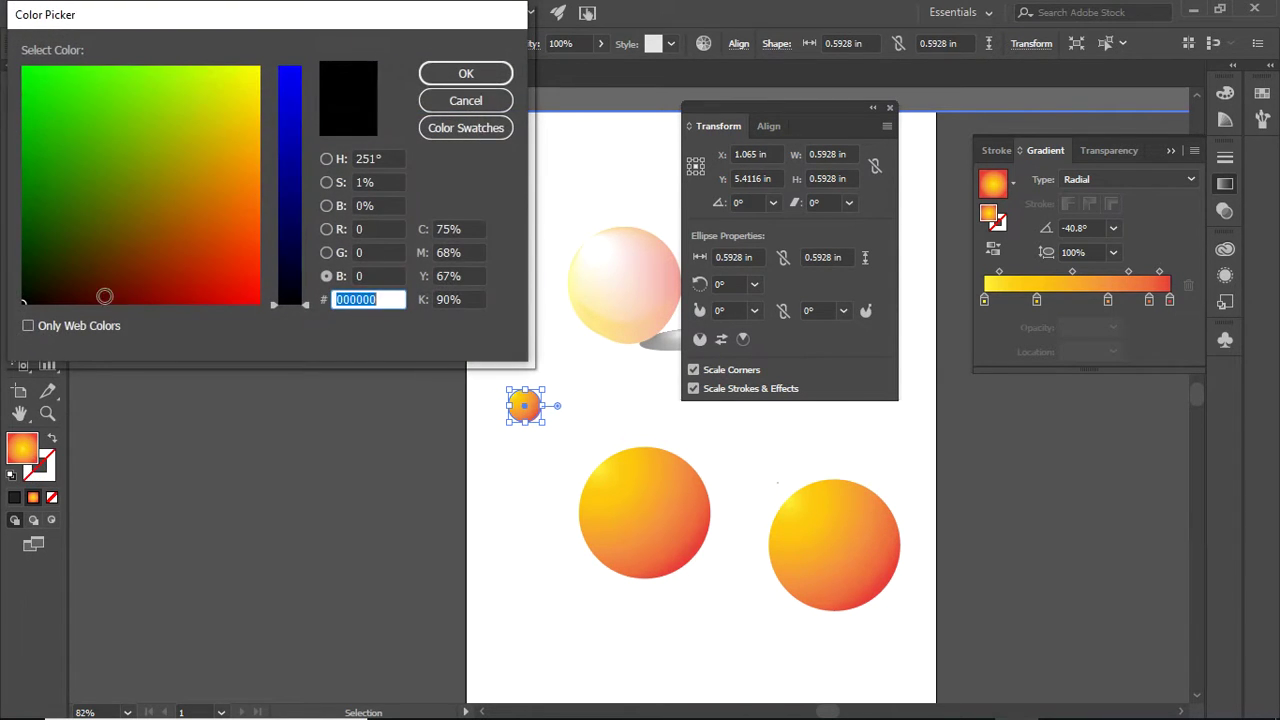
{"action": "type", "text": "F7FCFA"}
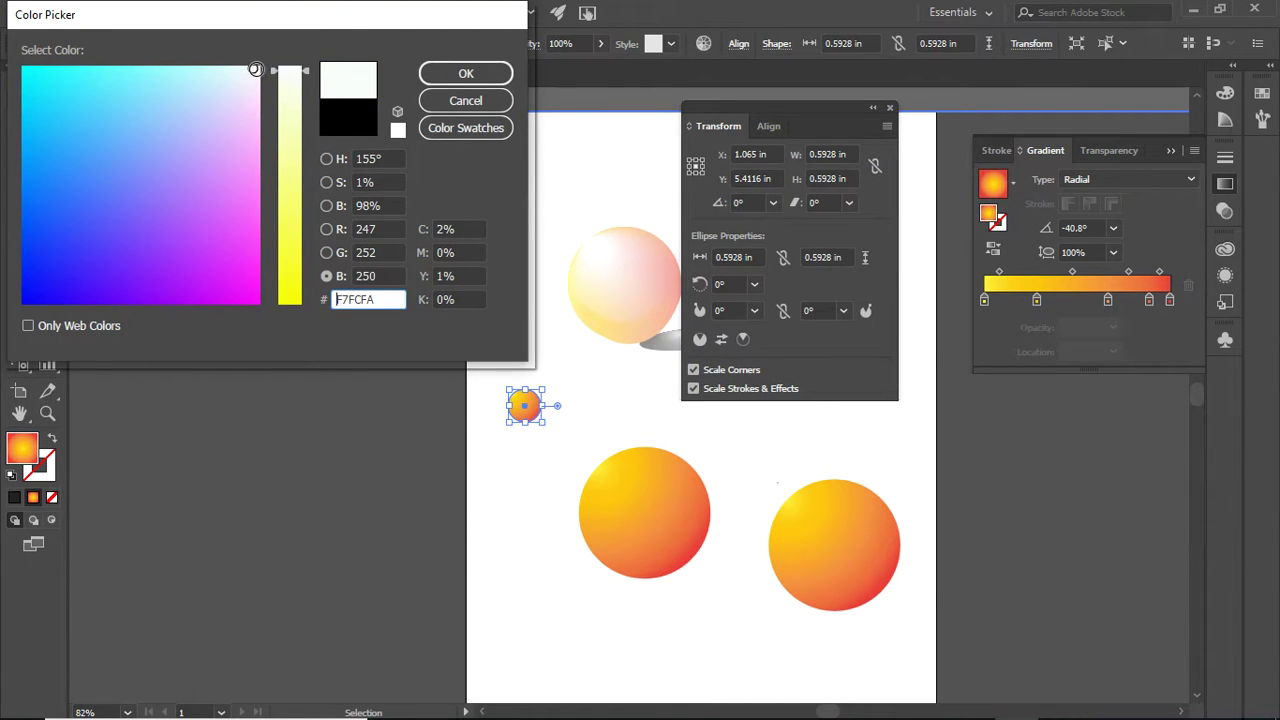
{"action": "left_click", "coordinate": [254, 69]}
{"action": "left_click", "coordinate": [466, 73]}
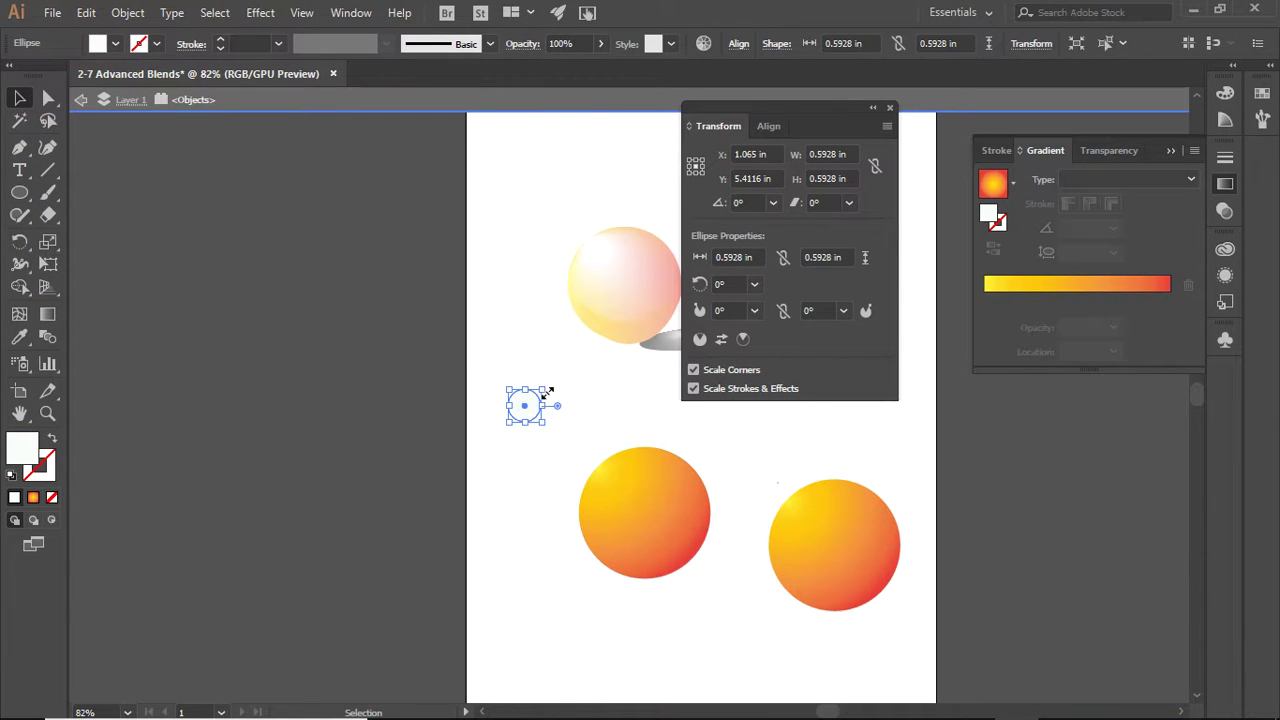
{"action": "left_click_drag", "start_coordinate": [523, 405], "coordinate": [611, 475]}
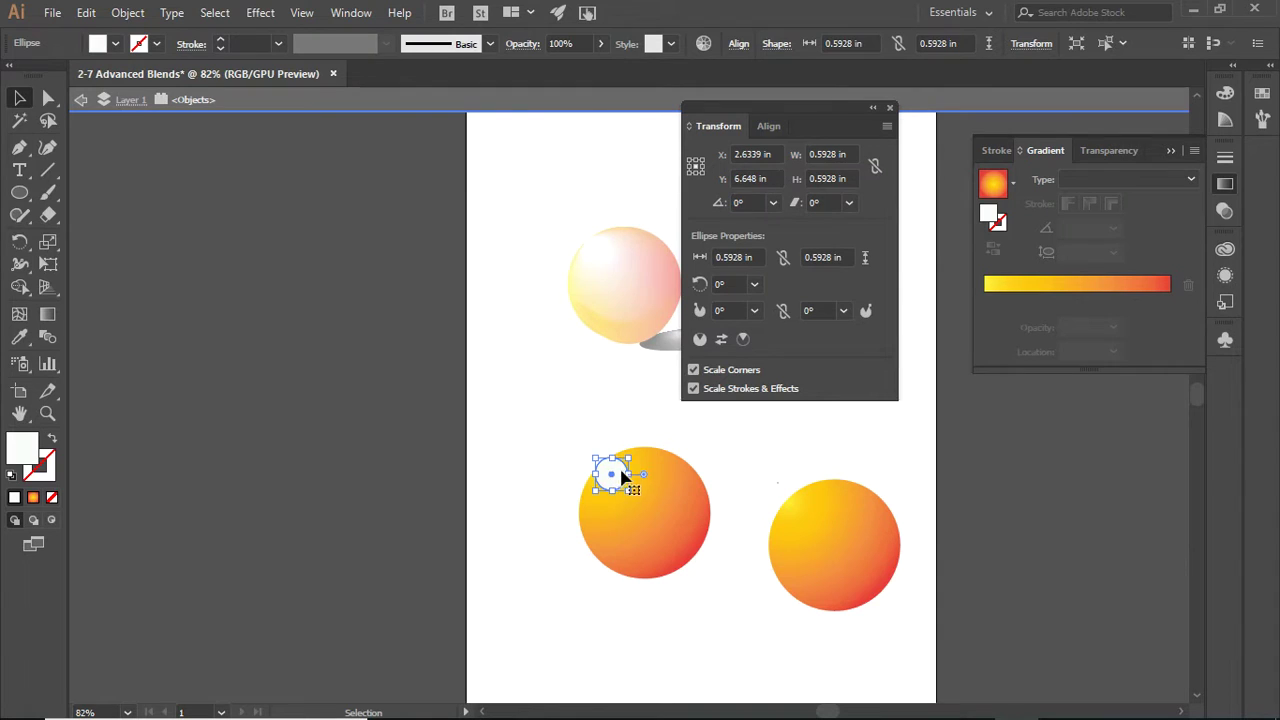
{"action": "left_click", "coordinate": [668, 540]}
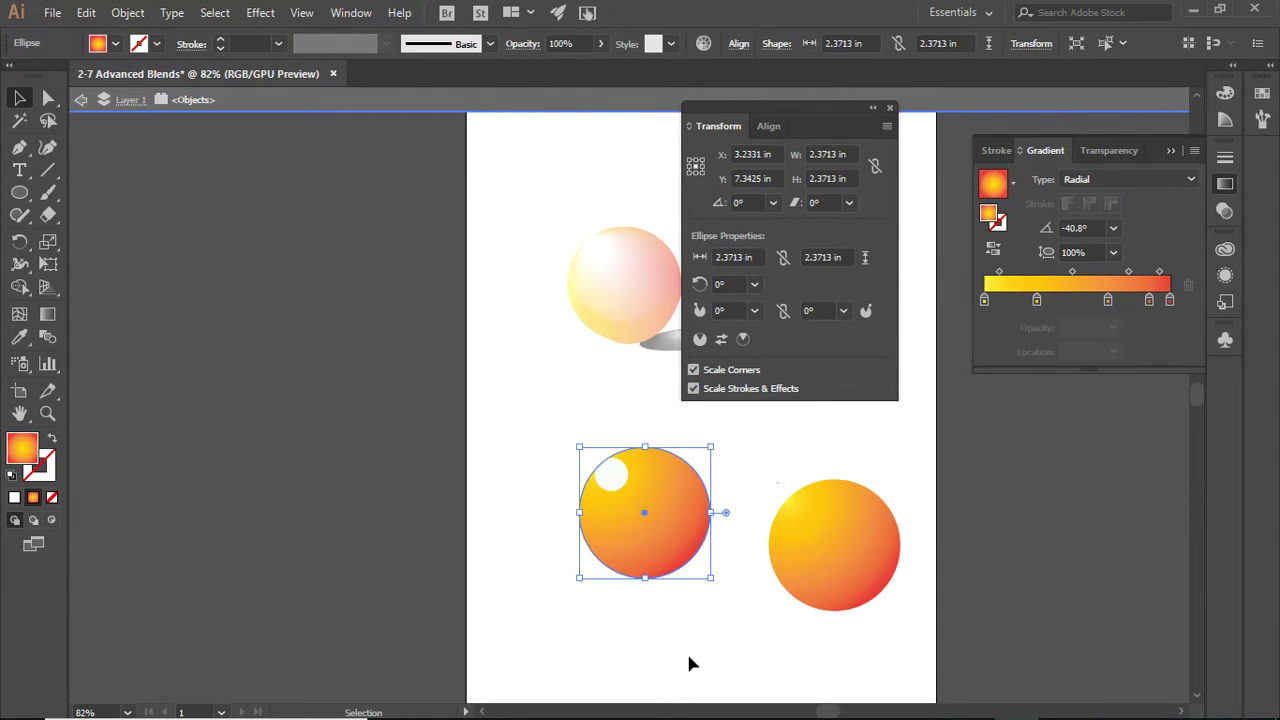
Select the highlight and orange circle and set Blend Options to 25 specified steps
{"action": "left_click", "coordinate": [619, 483]}
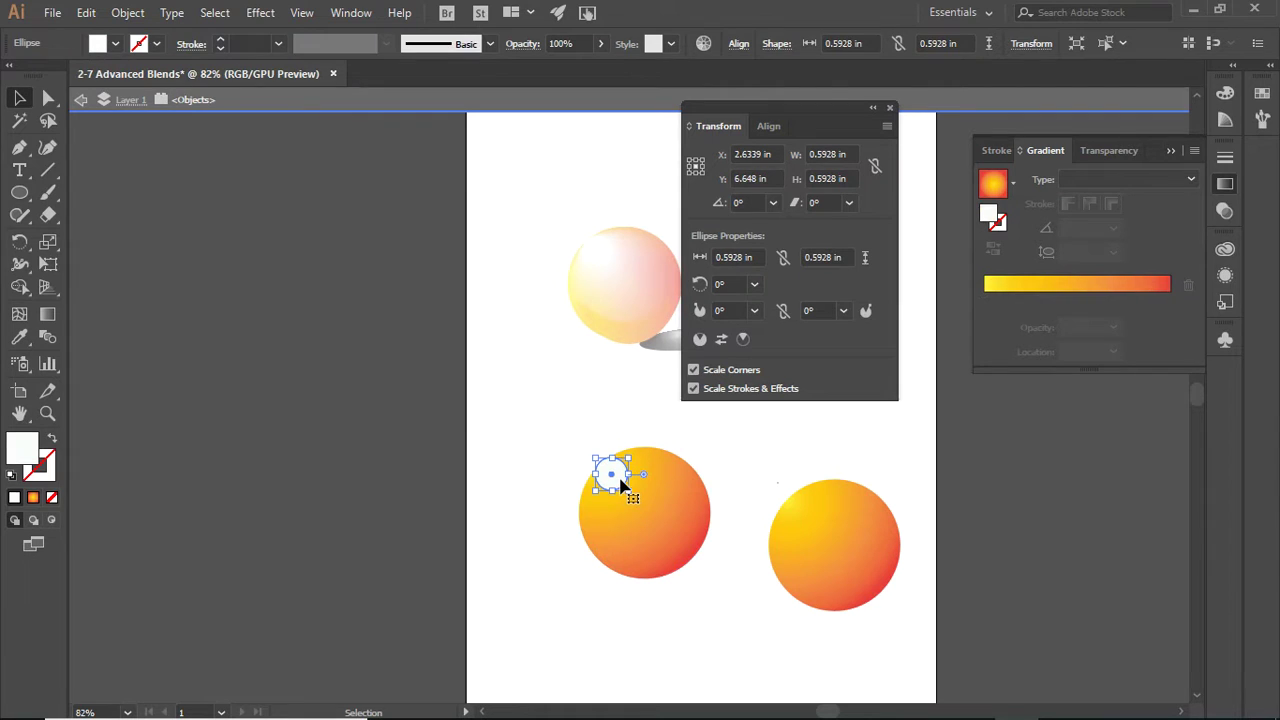
{"action": "left_click", "coordinate": [671, 539], "text": "shift"}
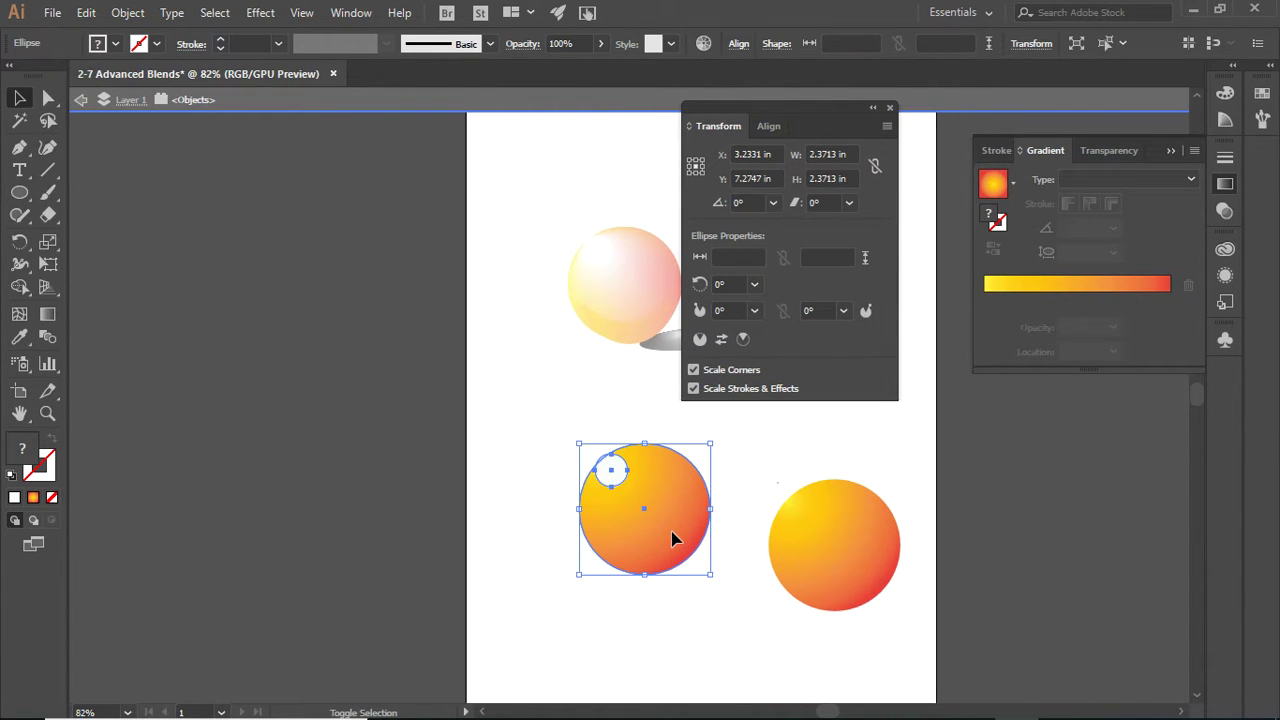
{"action": "left_click", "coordinate": [140, 14]}
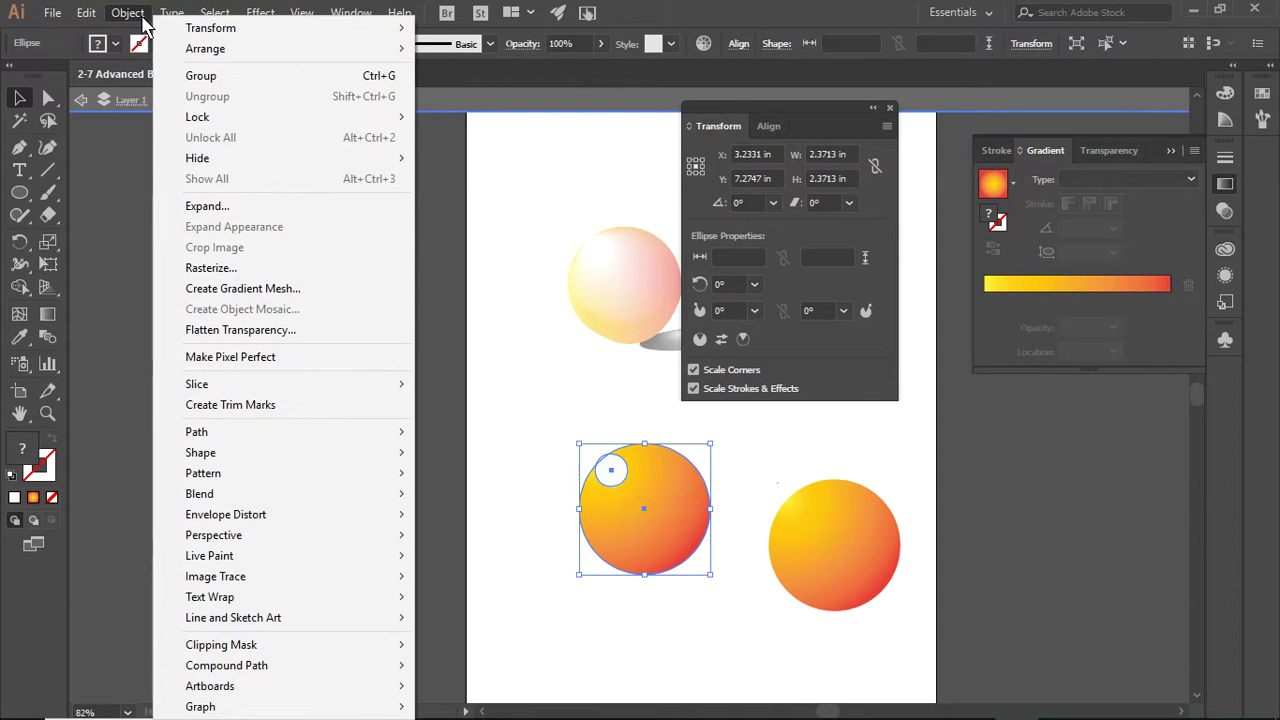
{"action": "mouse_move", "coordinate": [230, 494]}
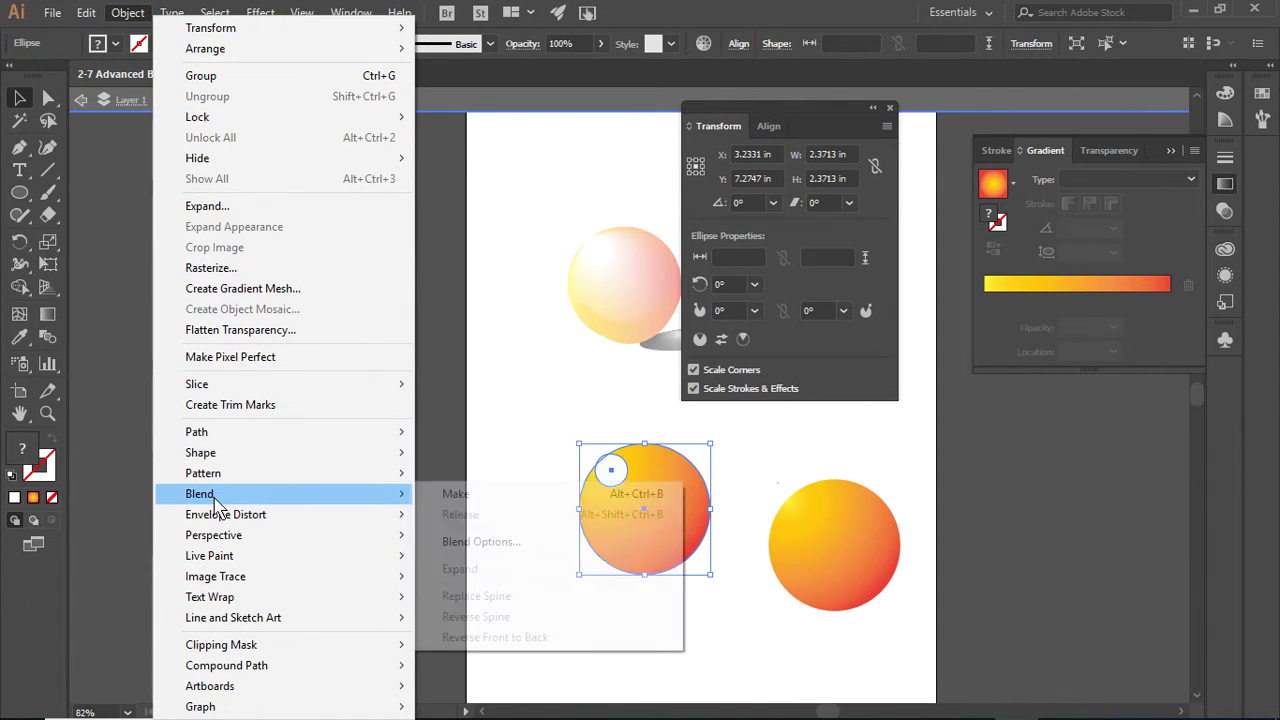
{"action": "left_click", "coordinate": [497, 549]}
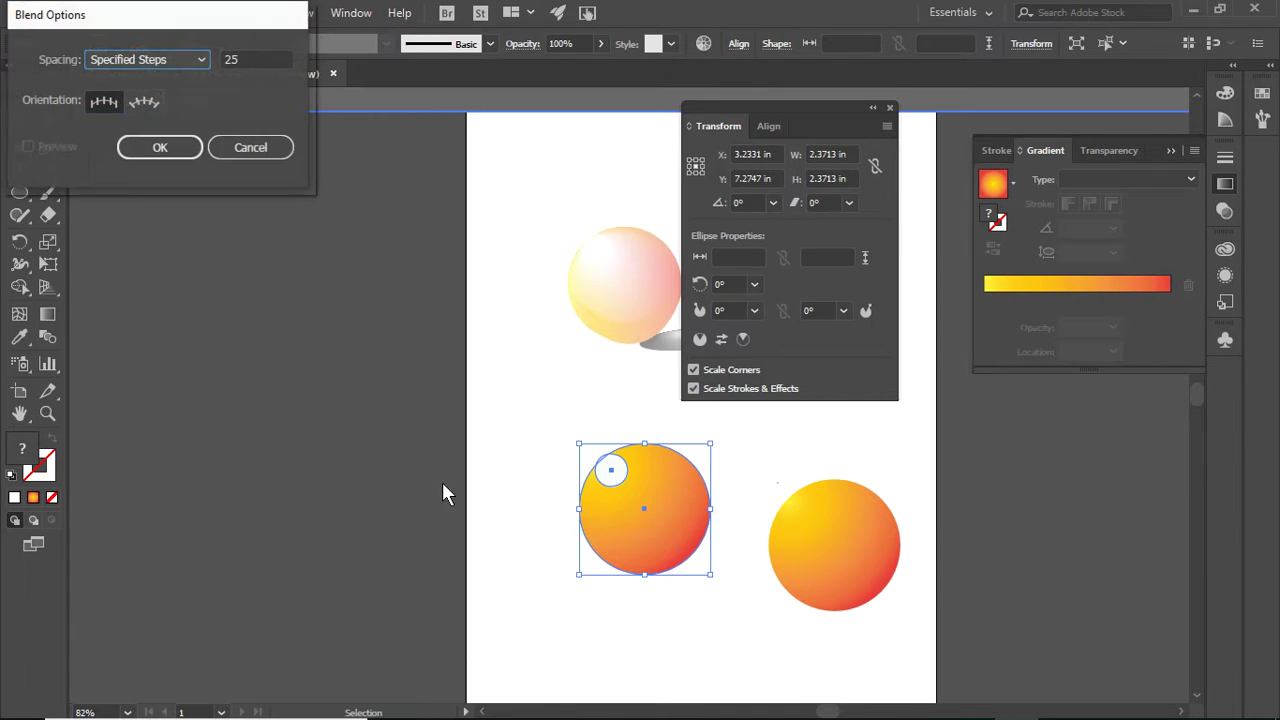
{"action": "left_click", "coordinate": [136, 150]}
Make the blend between the white highlight and the orange circle, then deselect
{"action": "left_click", "coordinate": [130, 13]}
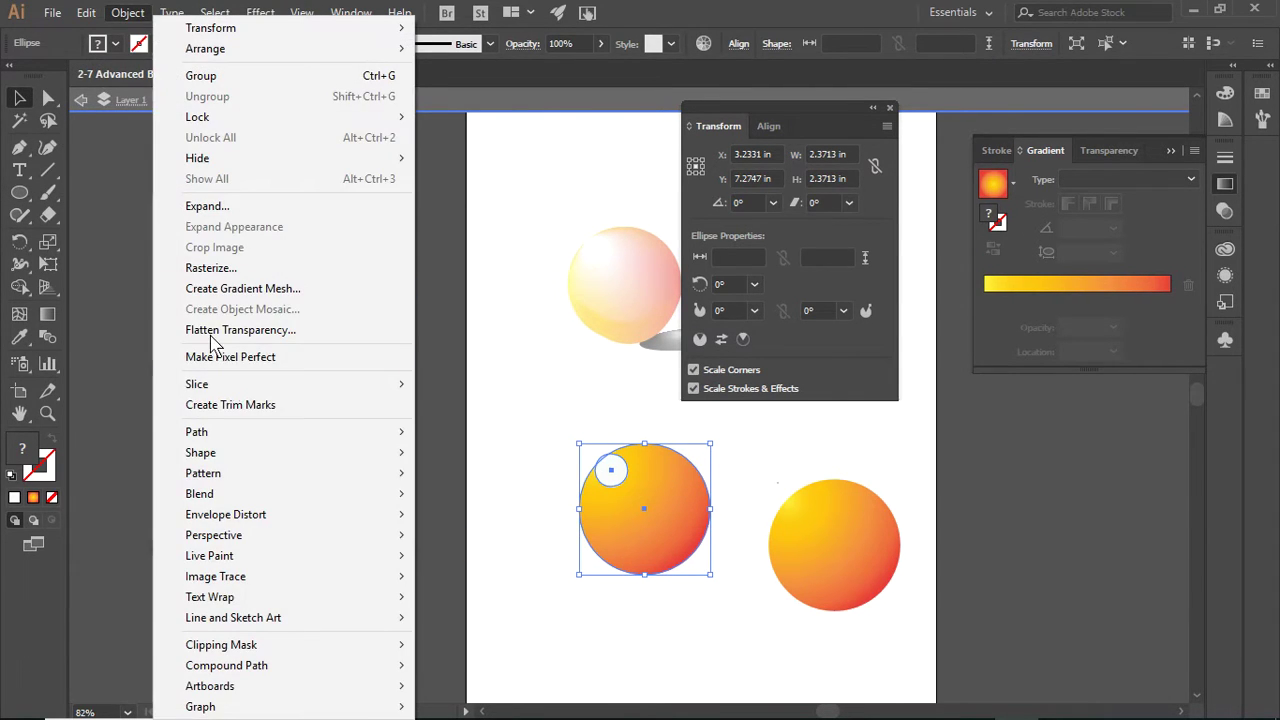
{"action": "mouse_move", "coordinate": [240, 499]}
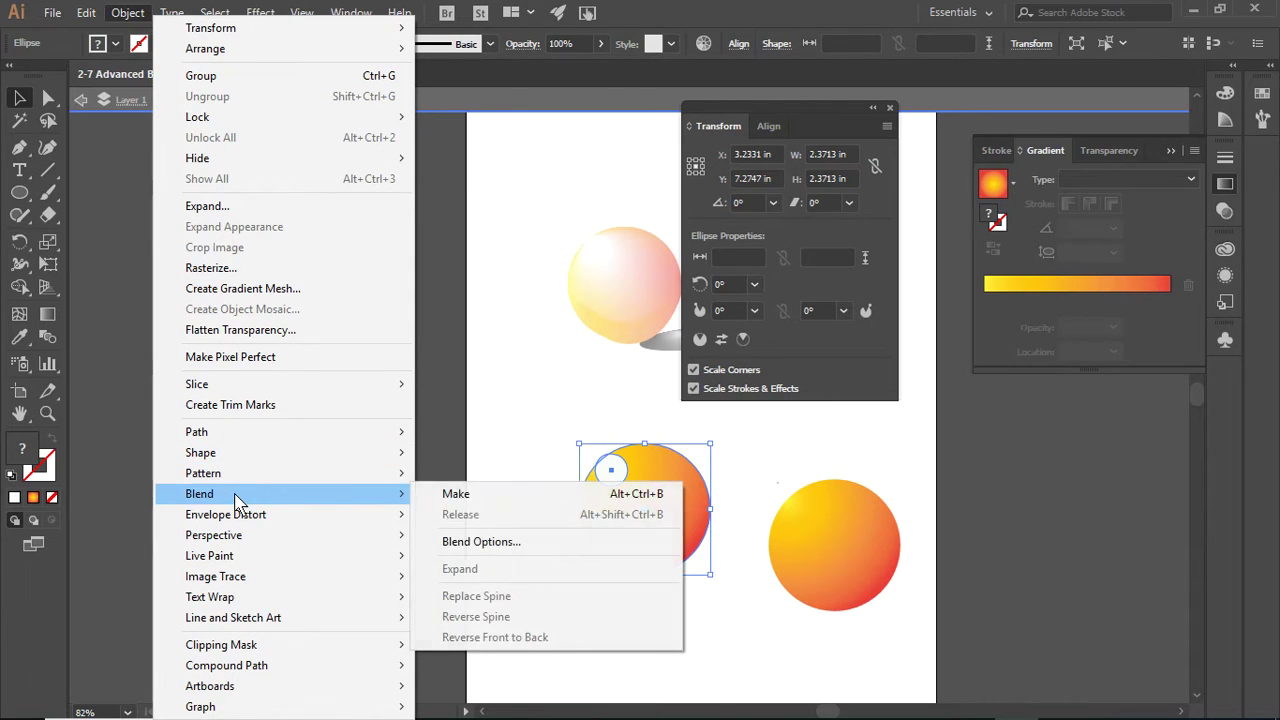
{"action": "left_click", "coordinate": [475, 491]}
{"action": "left_click", "coordinate": [704, 626]}
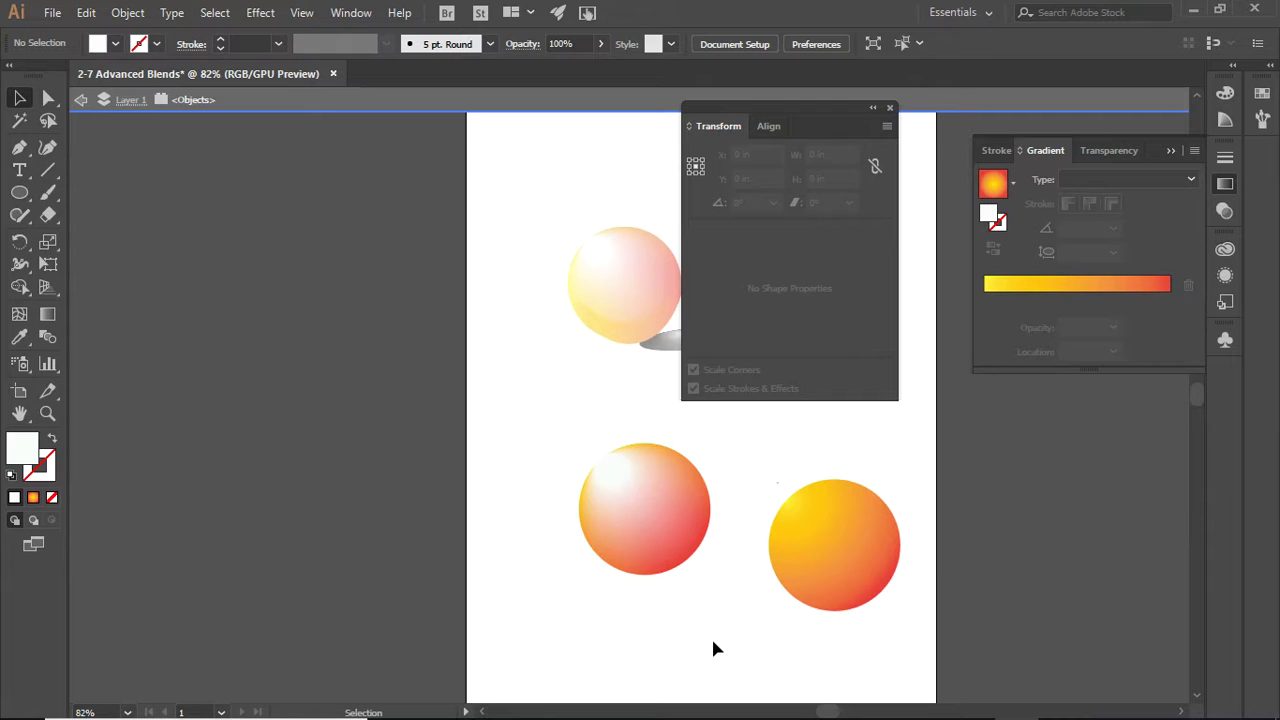
Pull the right circle's top anchor down into a crescent and move it onto the sphere's lower edge
{"action": "left_click", "coordinate": [840, 566]}
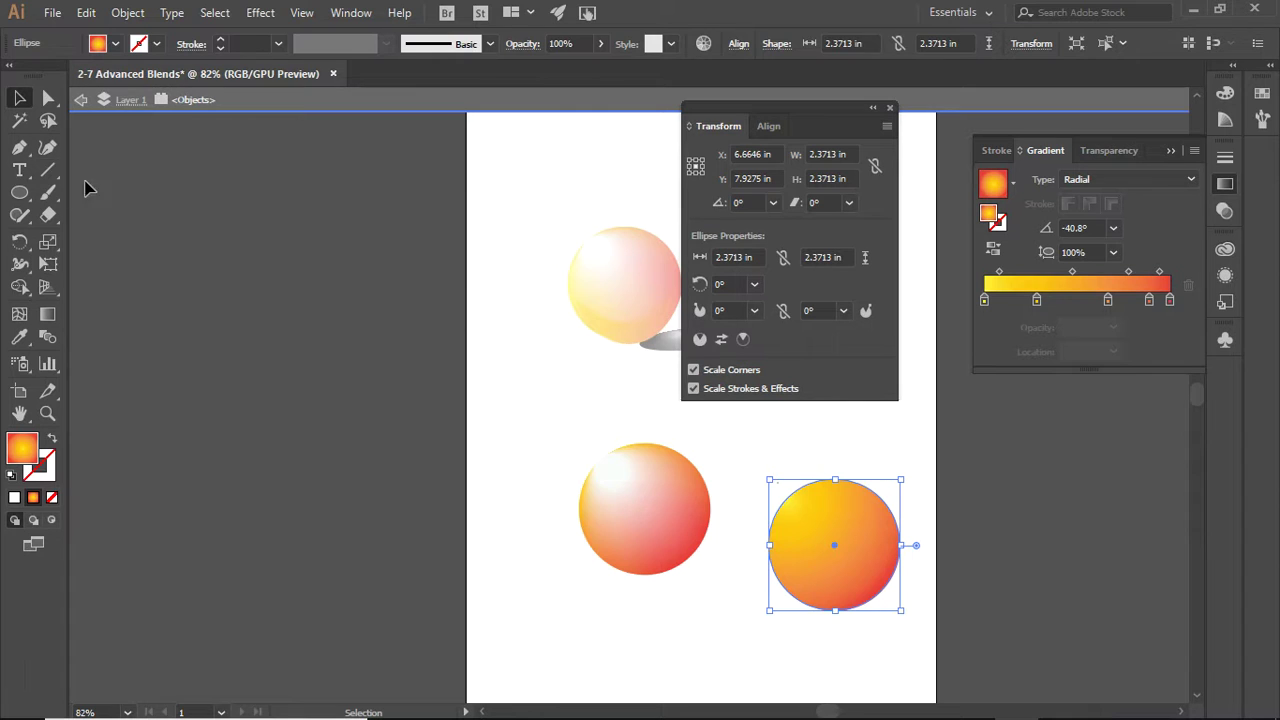
{"action": "left_click", "coordinate": [47, 147]}
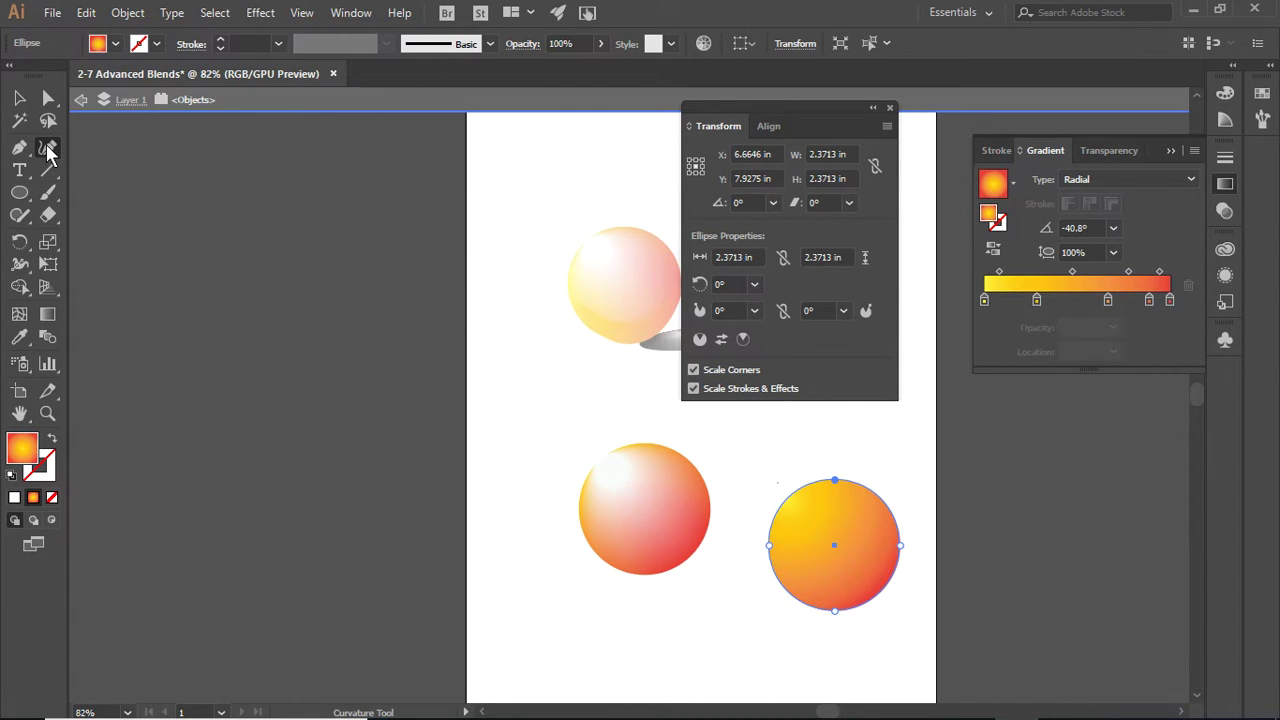
{"action": "left_click_drag", "start_coordinate": [834, 480], "coordinate": [830, 589]}
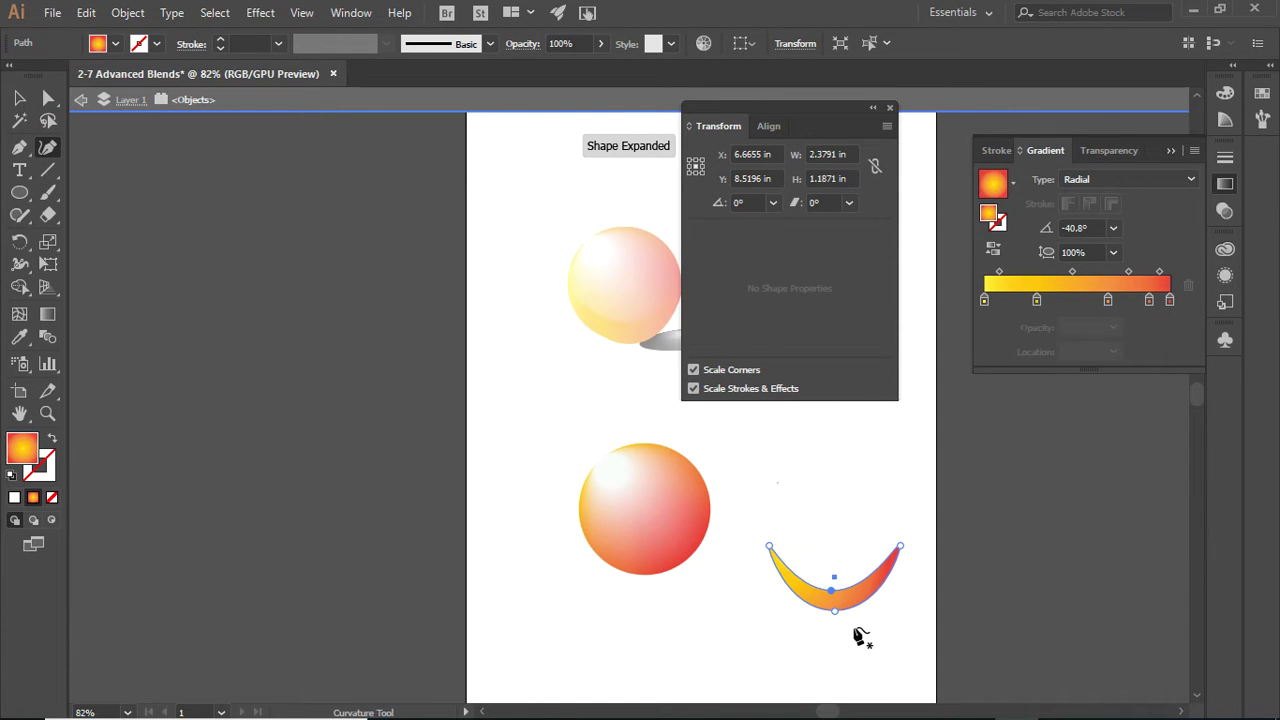
{"action": "left_click", "coordinate": [19, 98]}
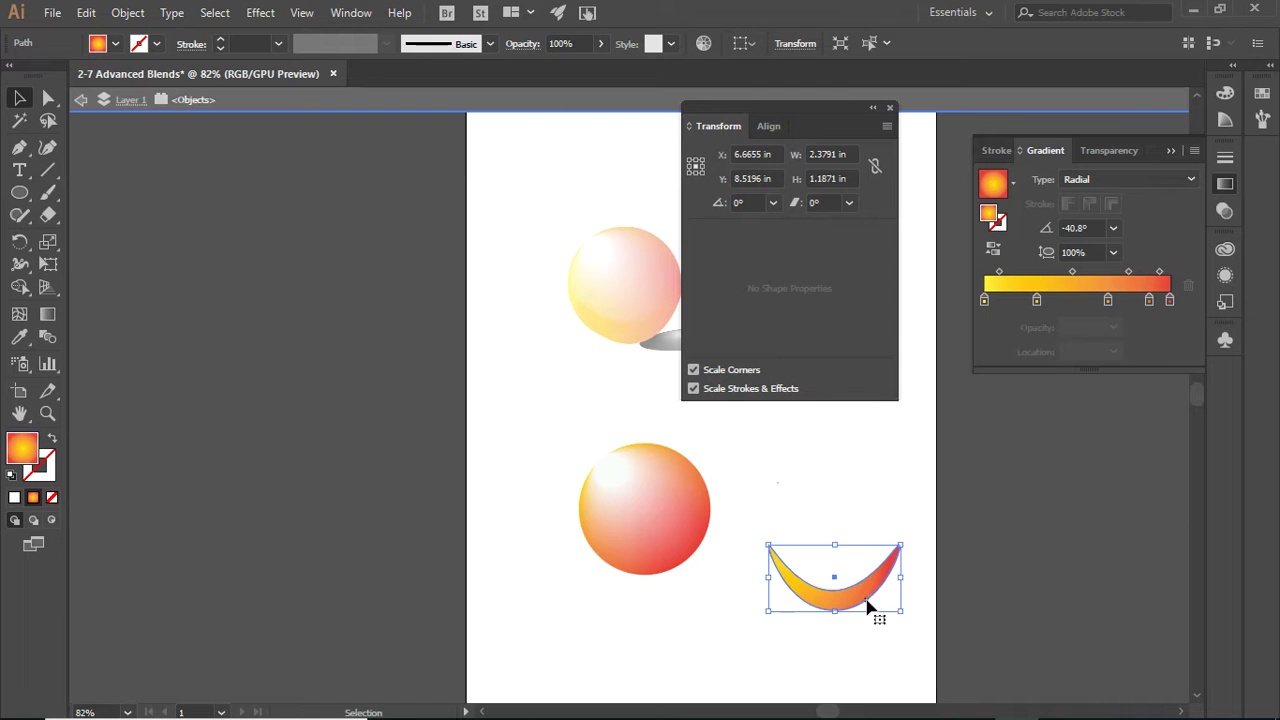
{"action": "left_click_drag", "start_coordinate": [868, 604], "coordinate": [681, 575]}
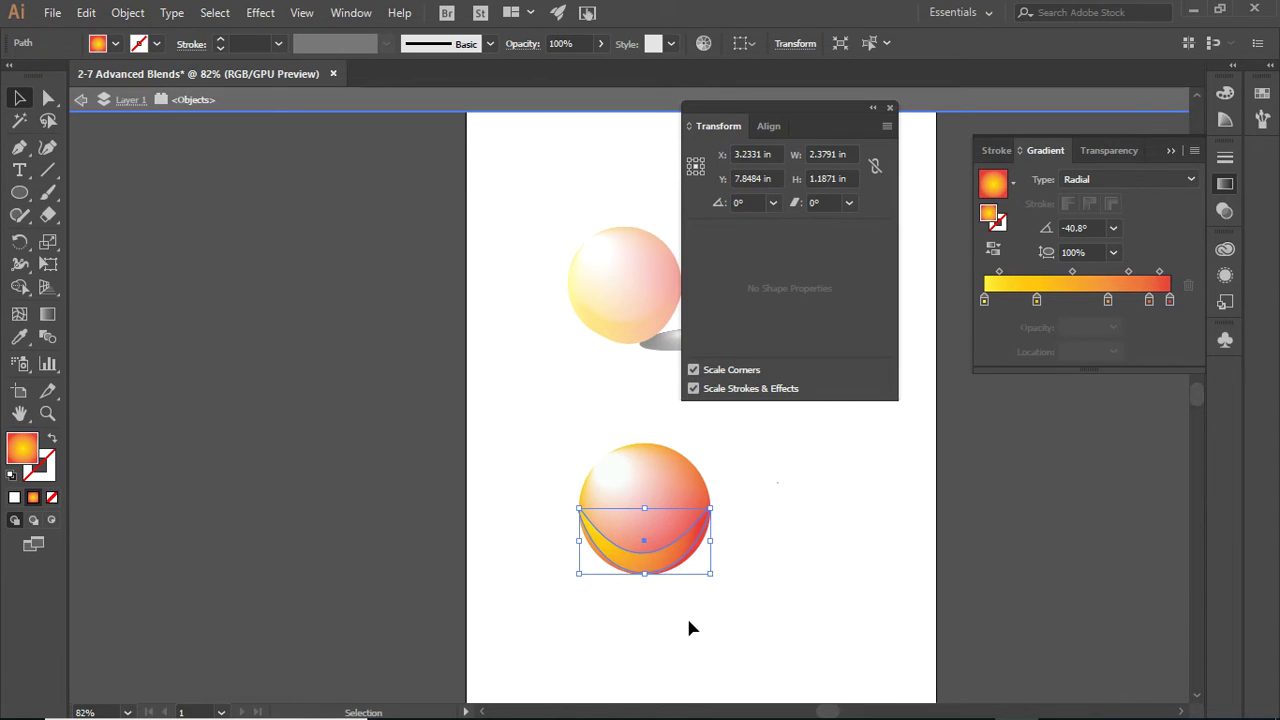
Recolour the crescent's first gradient stop red-orange
{"action": "left_click", "coordinate": [686, 615]}
{"action": "left_click", "coordinate": [656, 565]}
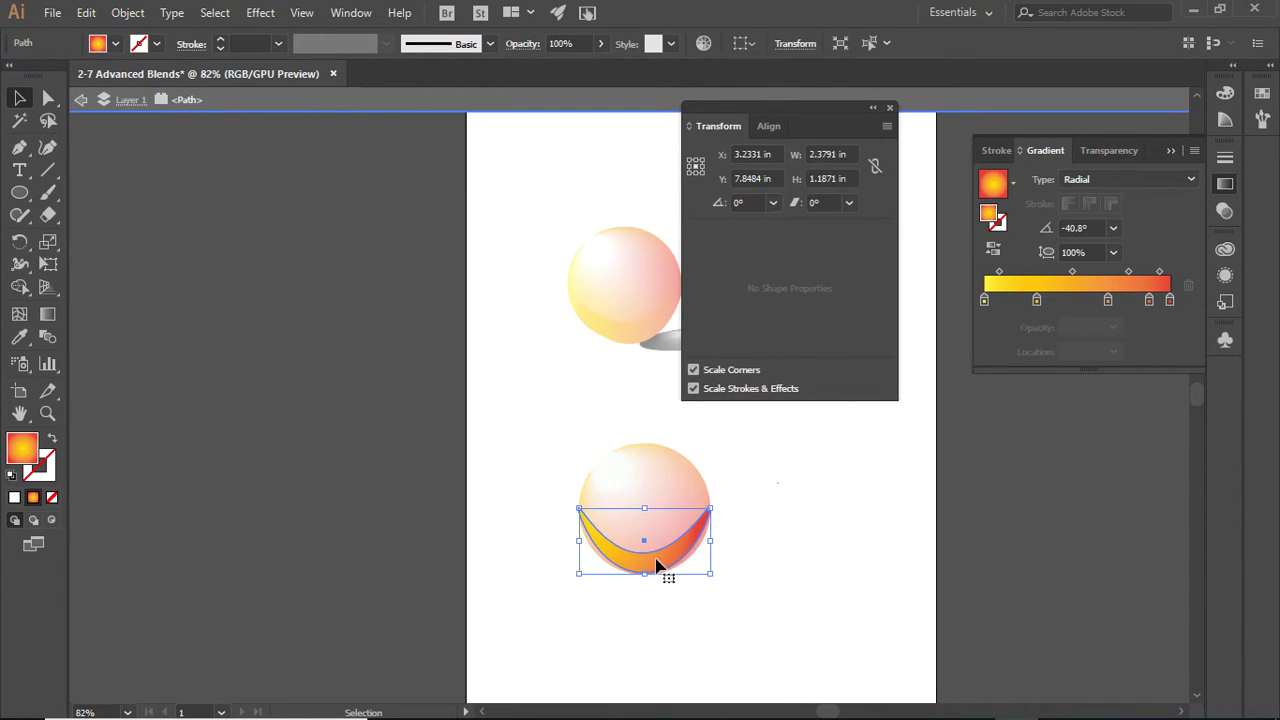
{"action": "double_click", "coordinate": [983, 300]}
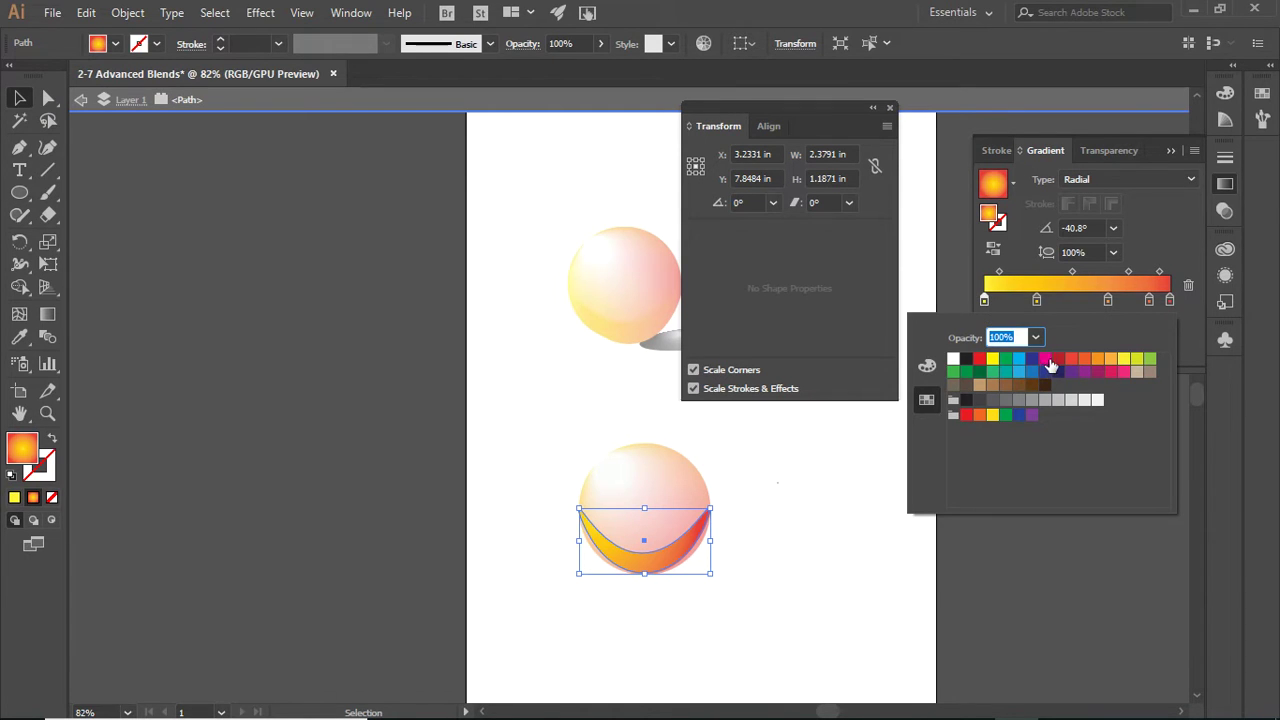
{"action": "left_click", "coordinate": [1069, 360]}
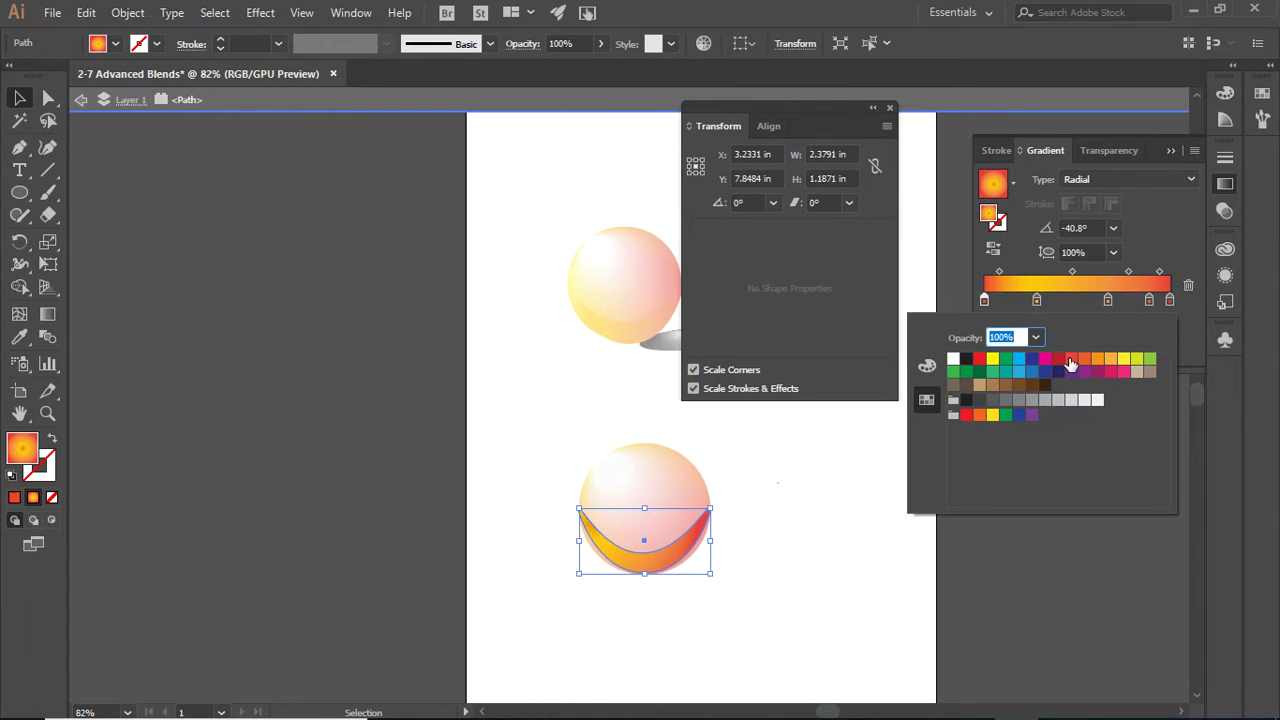
Make the crescent's second gradient stop red and switch the gradient to Linear
{"action": "double_click", "coordinate": [1036, 300]}
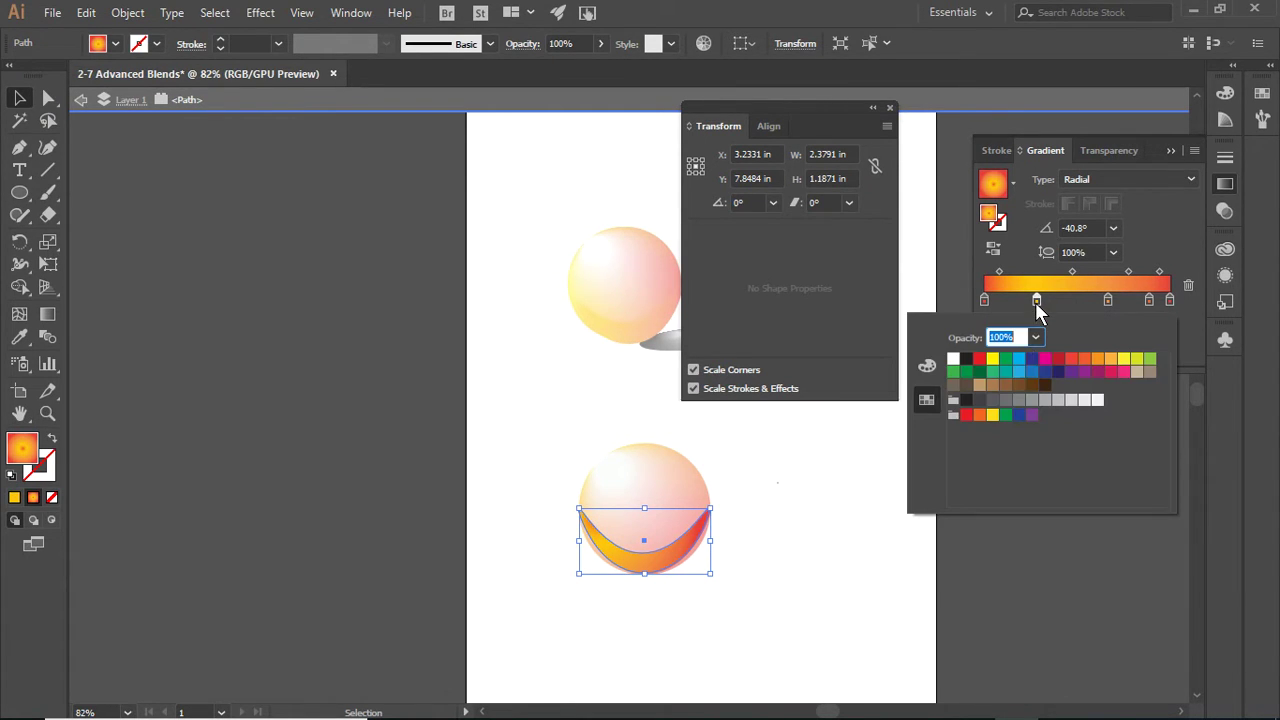
{"action": "left_click", "coordinate": [1058, 360]}
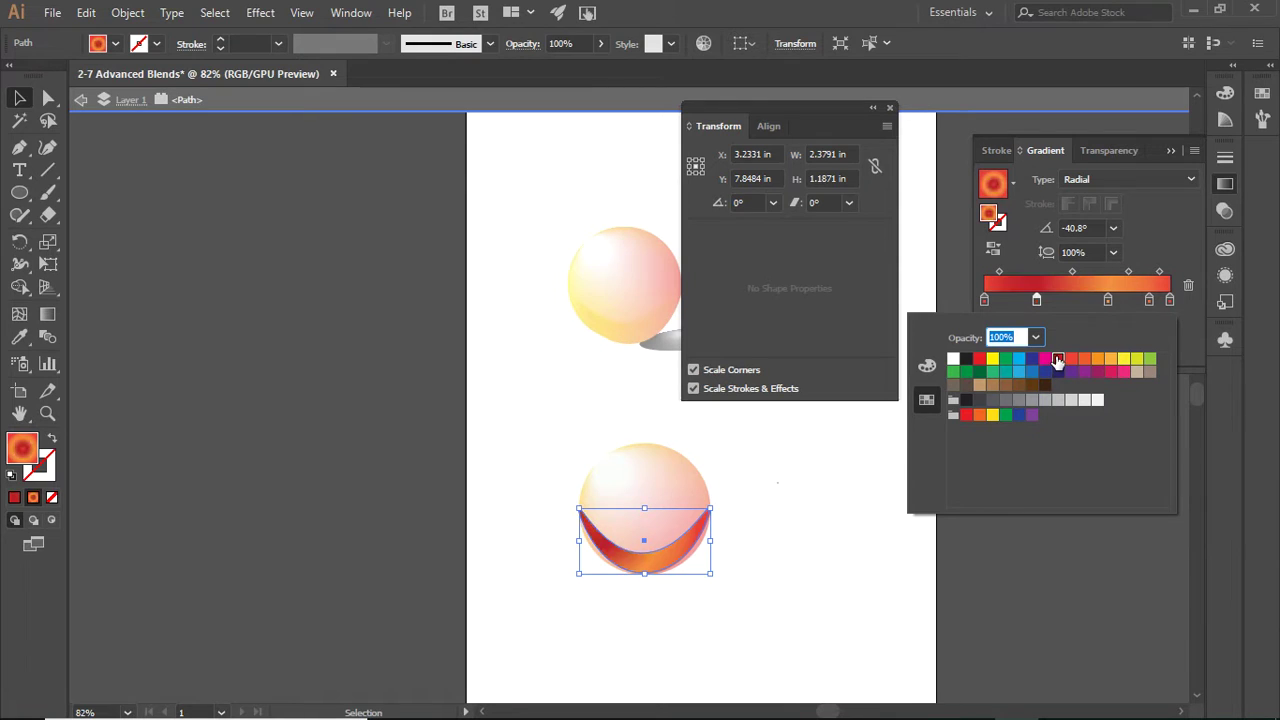
{"action": "left_click", "coordinate": [1090, 181]}
{"action": "left_click", "coordinate": [1096, 179]}
{"action": "left_click", "coordinate": [1097, 200]}
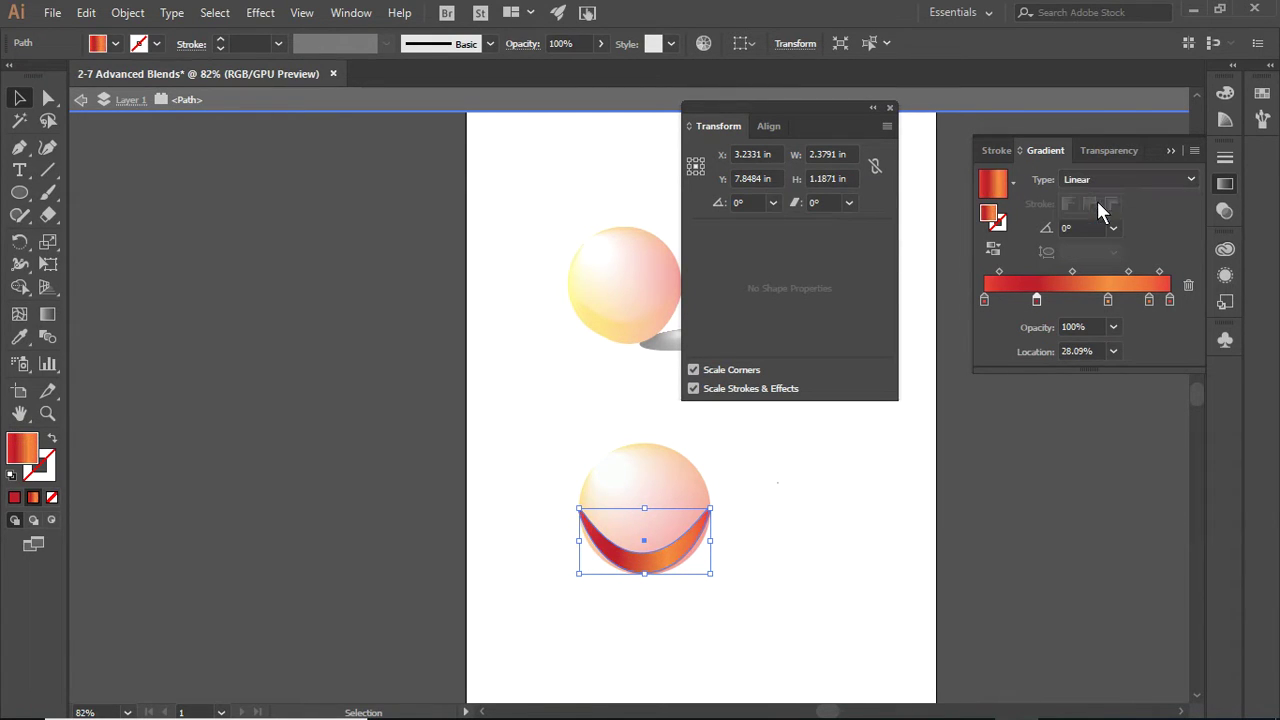
Recolour the three right-hand gradient stops dark brown and near-black, then deselect
{"action": "left_click", "coordinate": [1107, 302]}
{"action": "double_click", "coordinate": [1108, 300]}
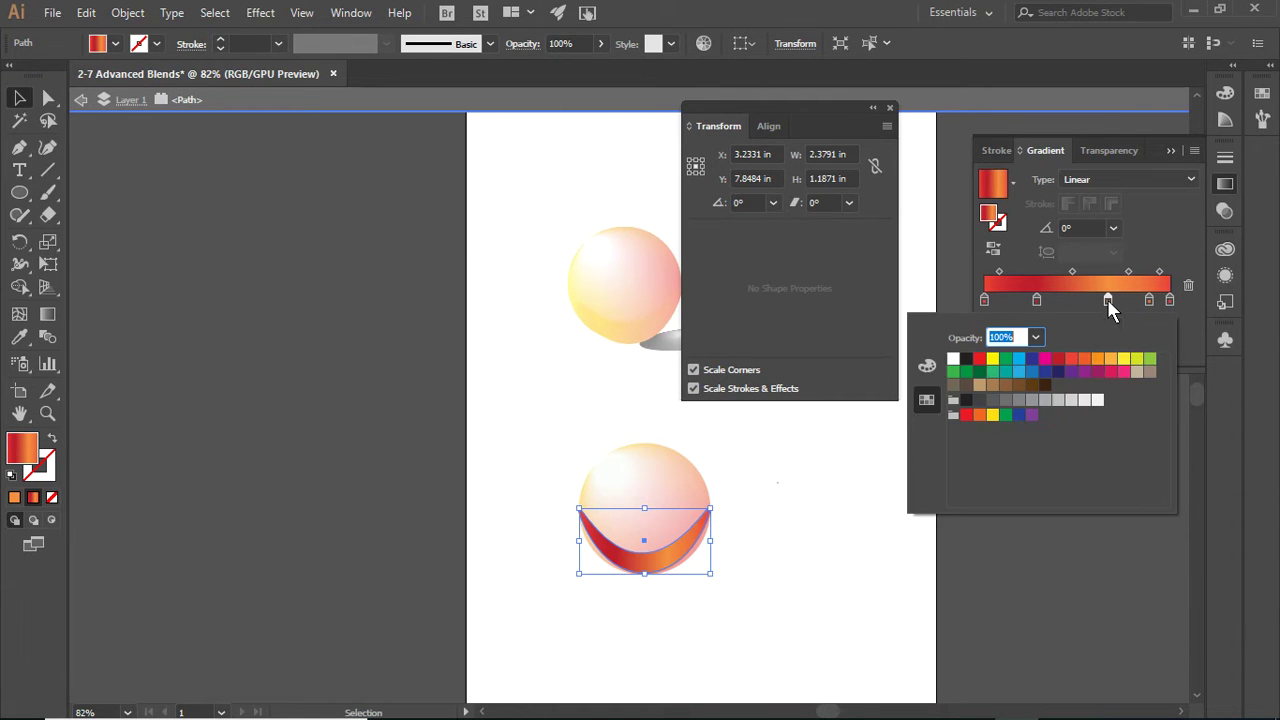
{"action": "left_click", "coordinate": [1033, 386]}
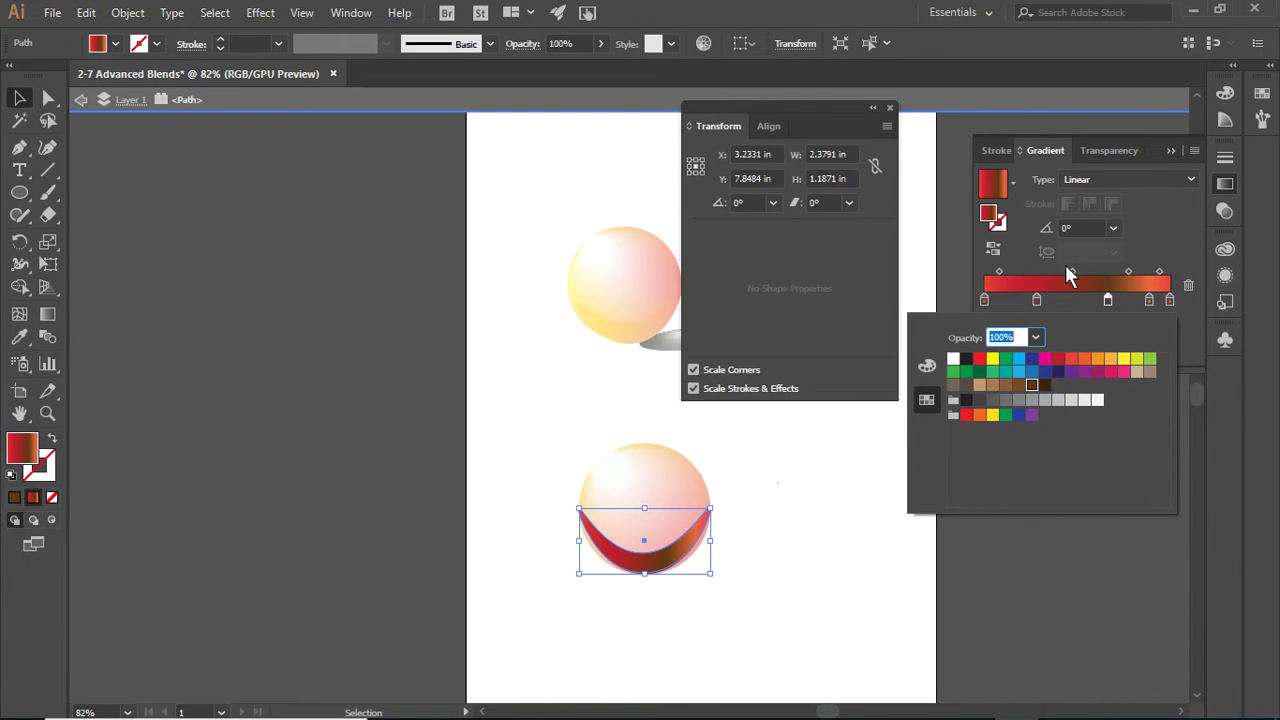
{"action": "left_click", "coordinate": [1149, 299]}
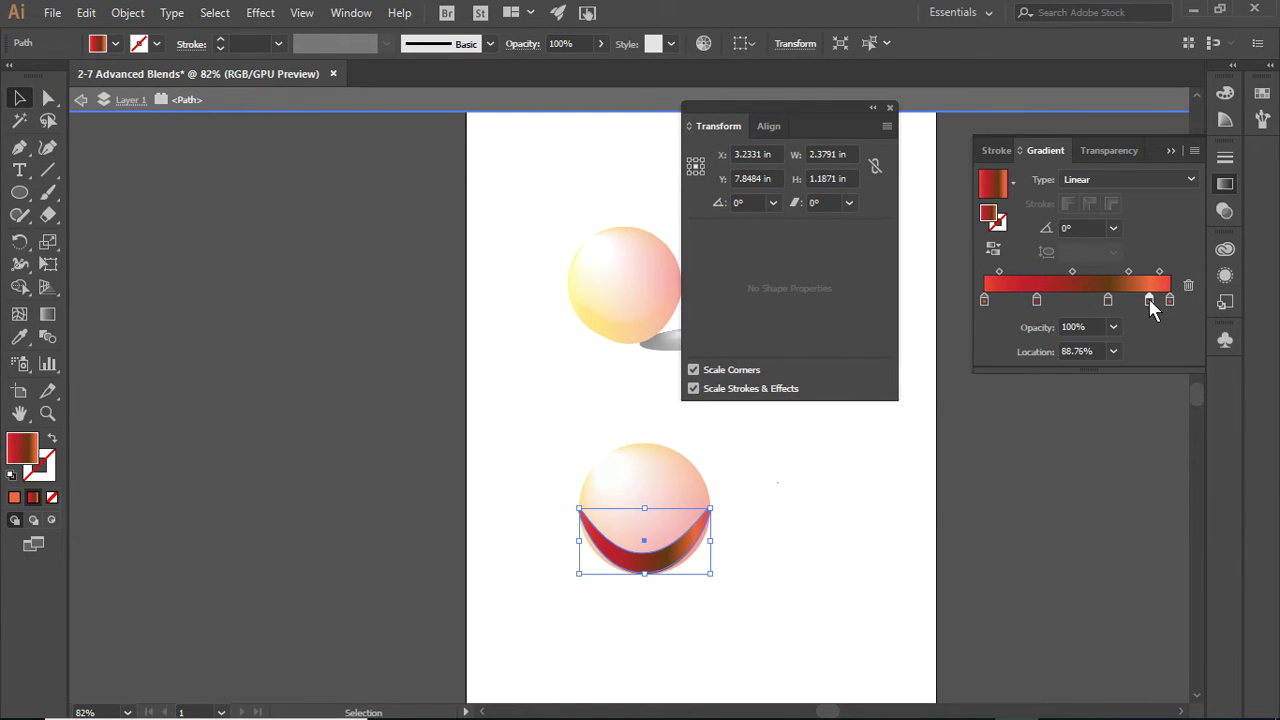
{"action": "double_click", "coordinate": [1149, 299]}
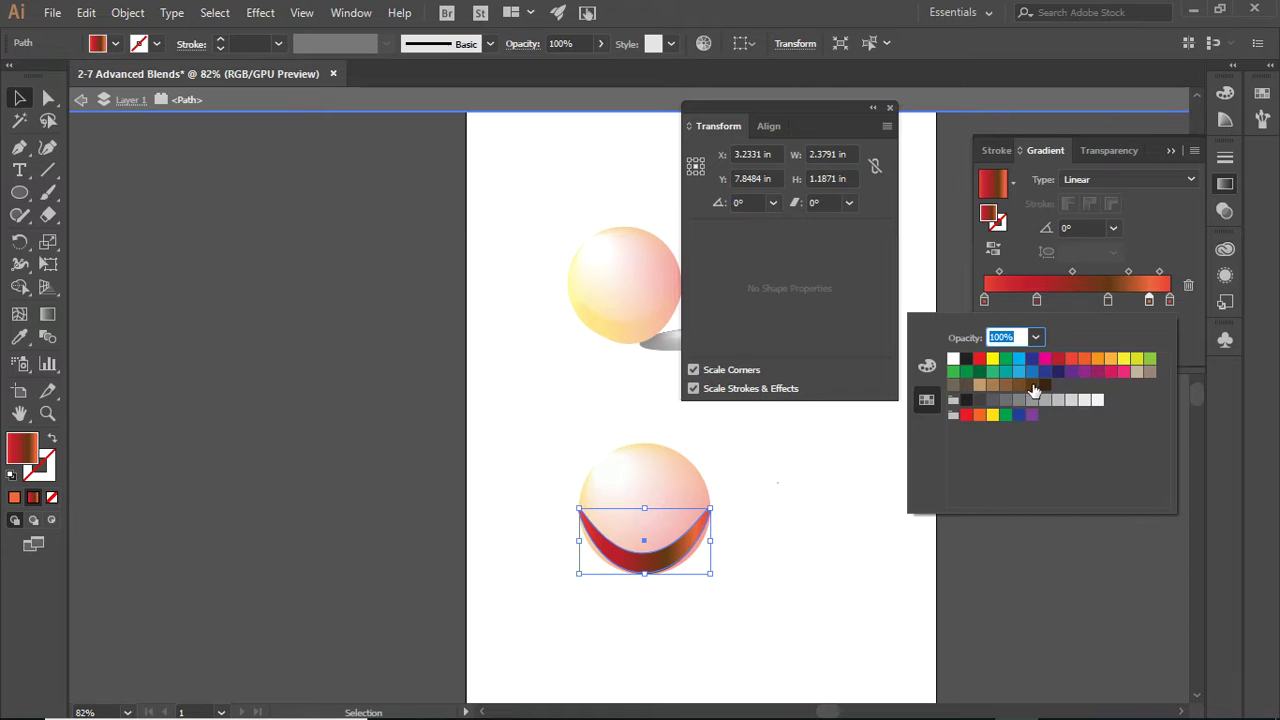
{"action": "left_click", "coordinate": [1046, 387]}
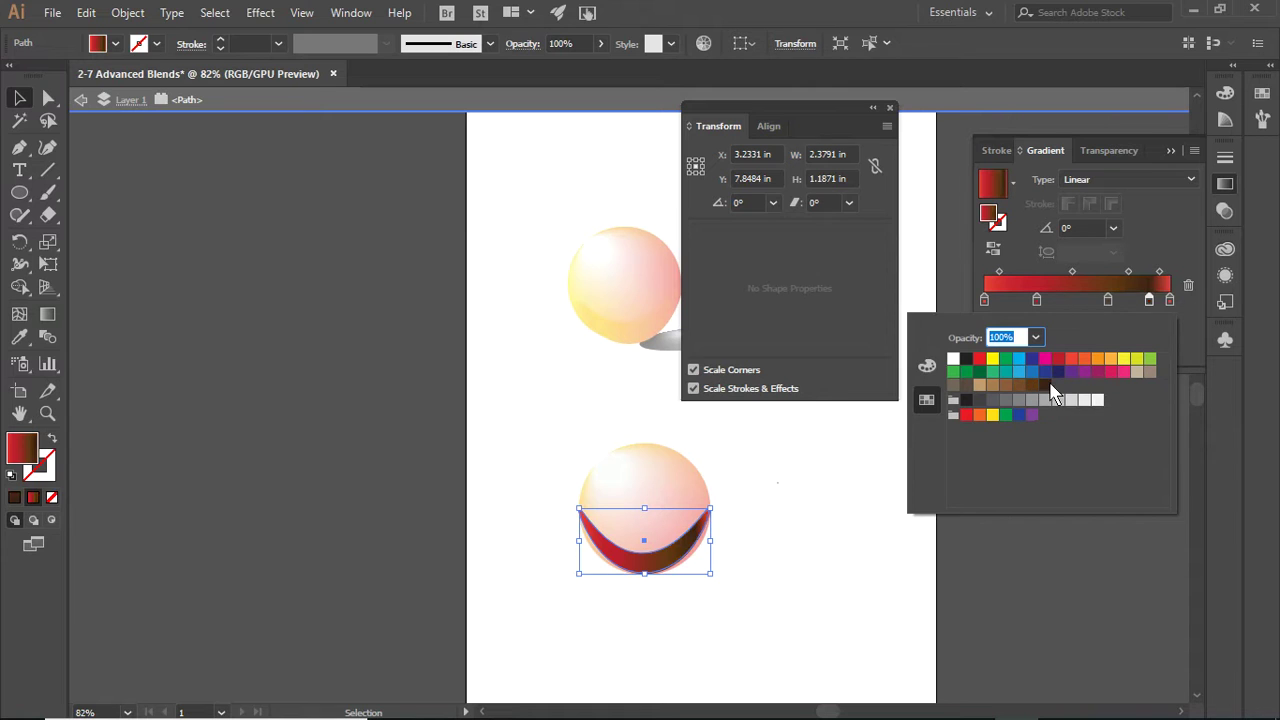
{"action": "left_click", "coordinate": [1168, 299]}
{"action": "double_click", "coordinate": [1168, 299]}
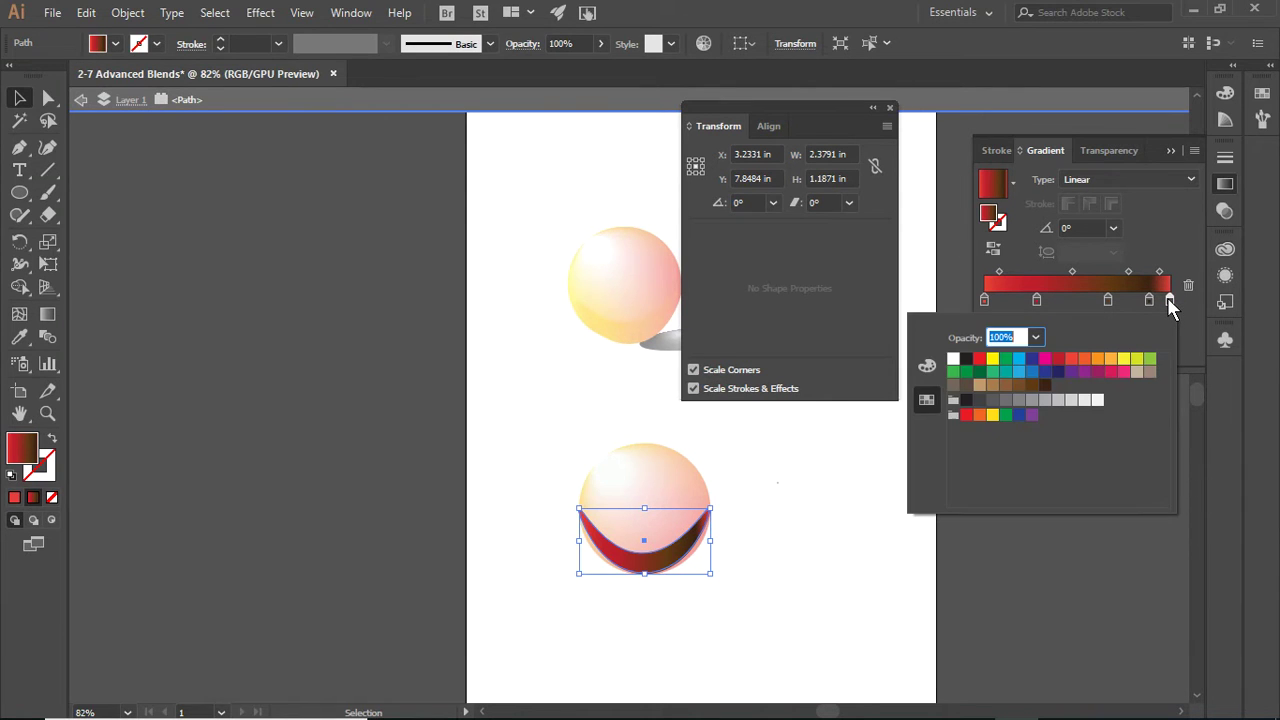
{"action": "left_click", "coordinate": [18, 100]}
{"action": "left_click", "coordinate": [798, 497]}
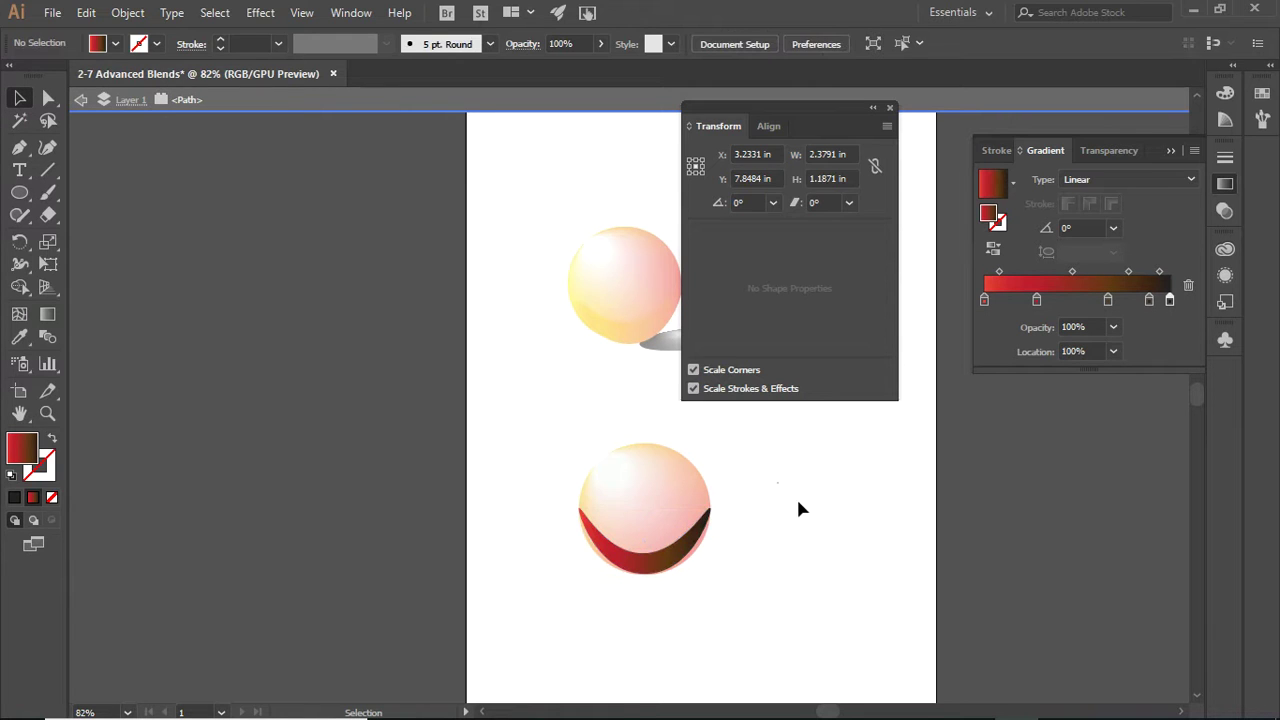
Exit Isolation Mode and drag a copy of the sphere's blend beside its lower right, flattened to 0.3835 in high
{"action": "right_click", "coordinate": [661, 500]}
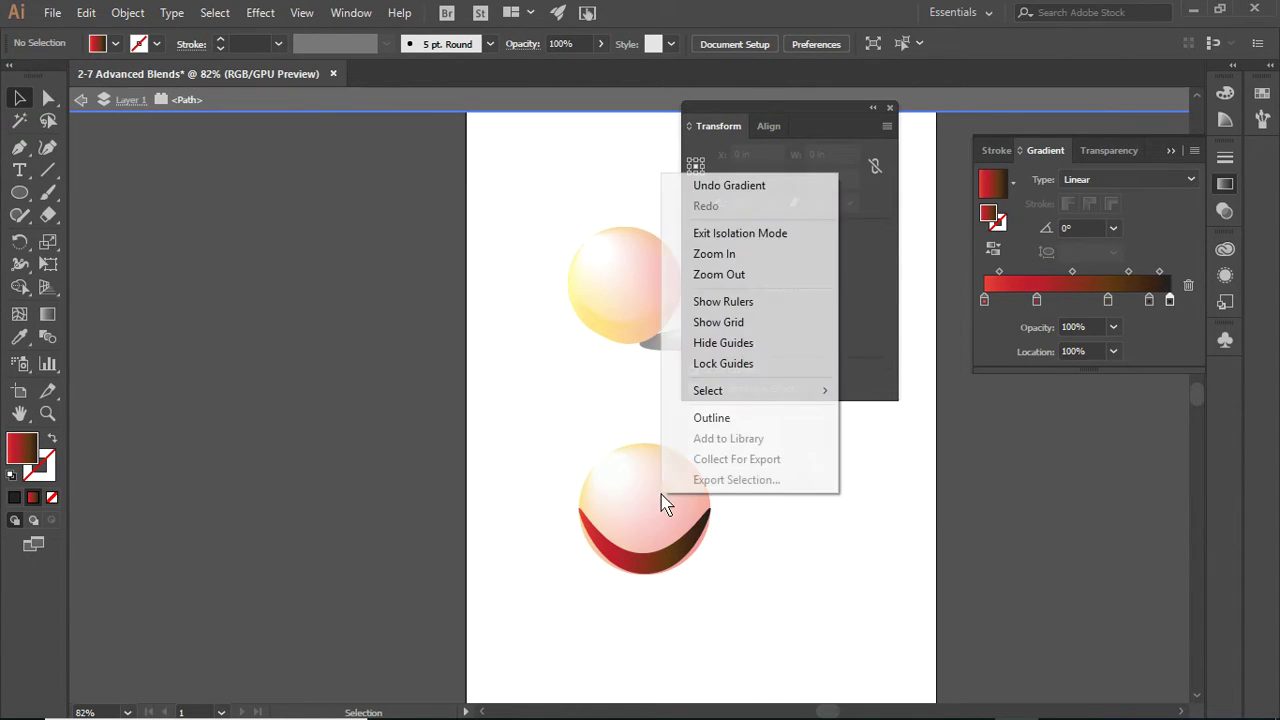
{"action": "left_click", "coordinate": [739, 233]}
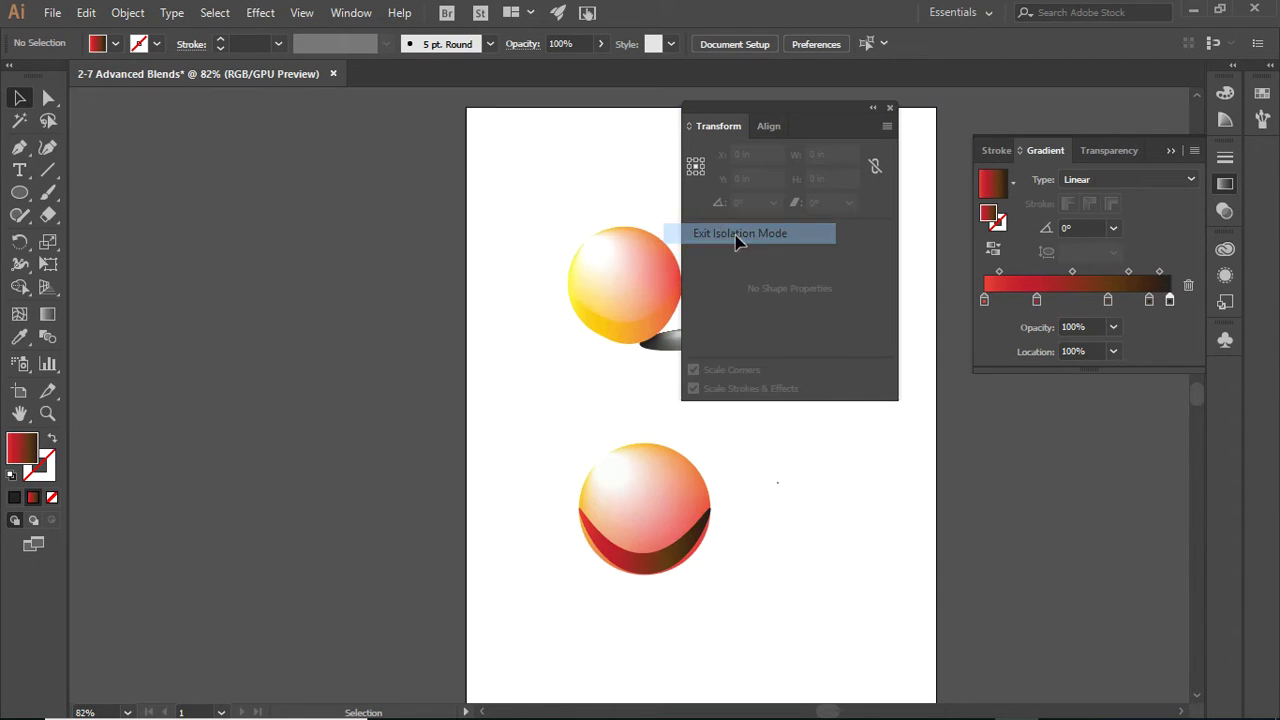
{"action": "left_click", "coordinate": [676, 567]}
{"action": "left_click", "coordinate": [778, 566]}
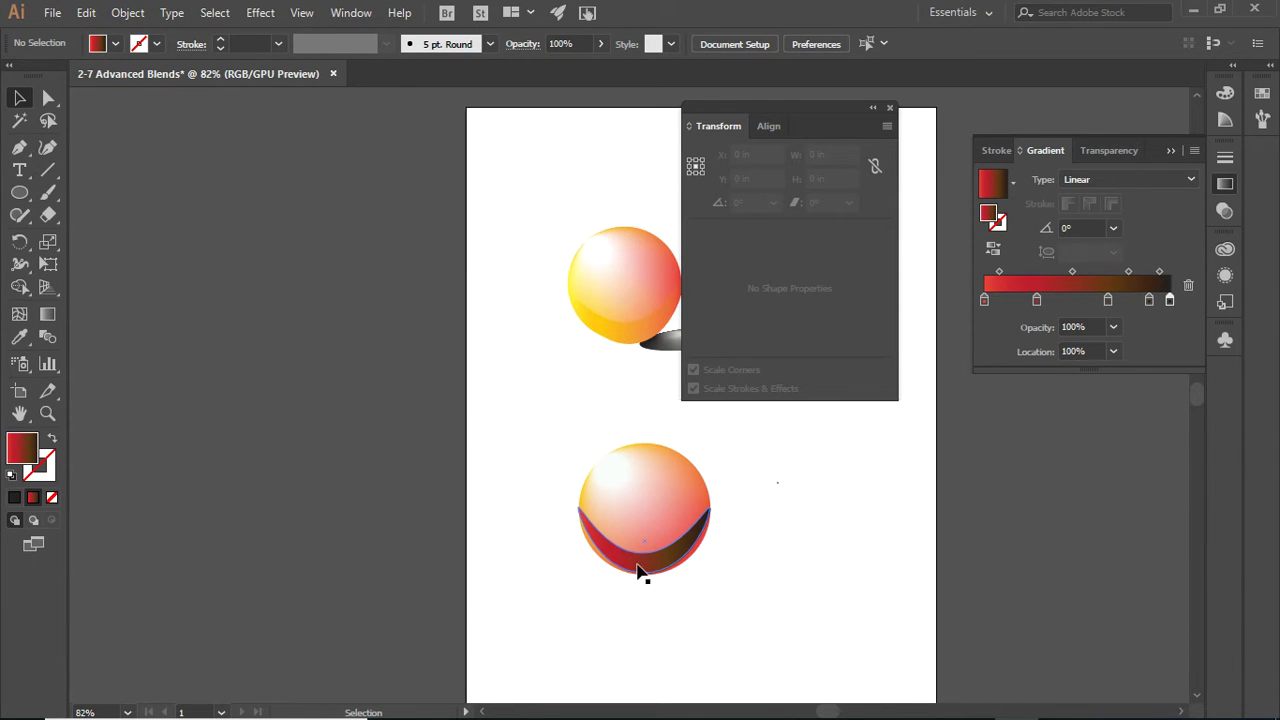
{"action": "left_click", "coordinate": [664, 504]}
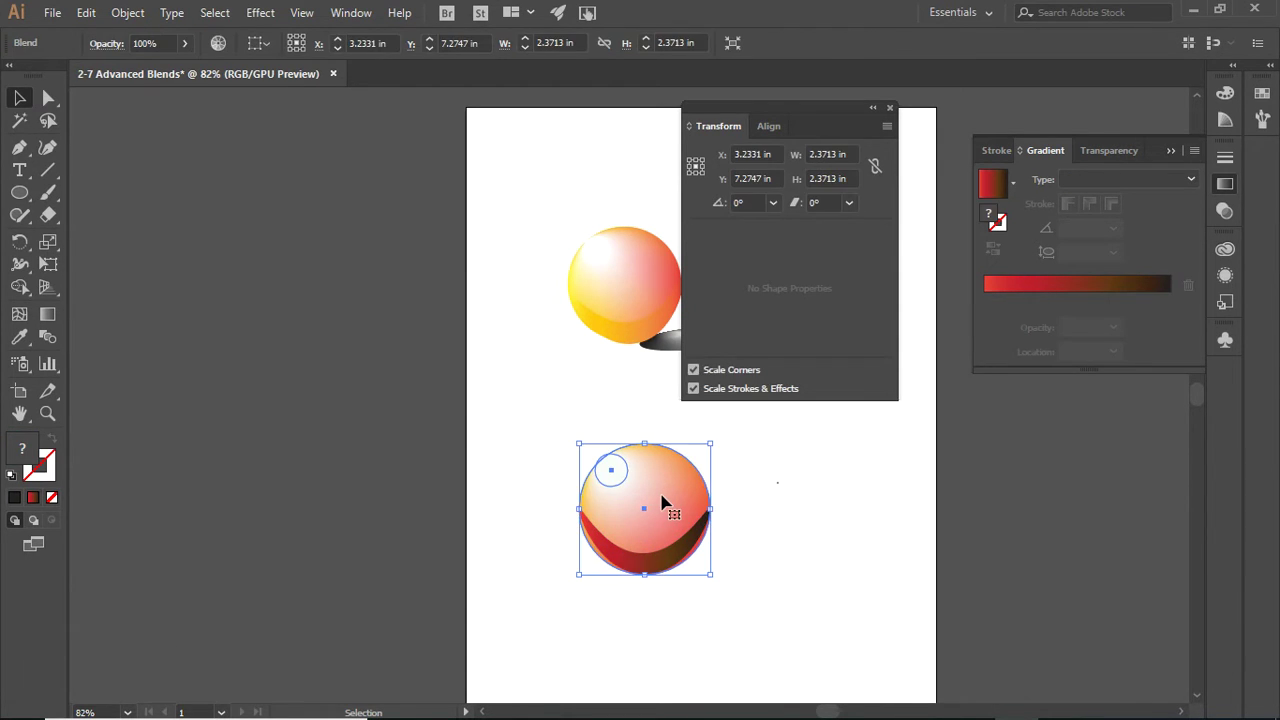
{"action": "key", "text": "a"}
{"action": "left_click_drag", "start_coordinate": [662, 497], "coordinate": [765, 566]}
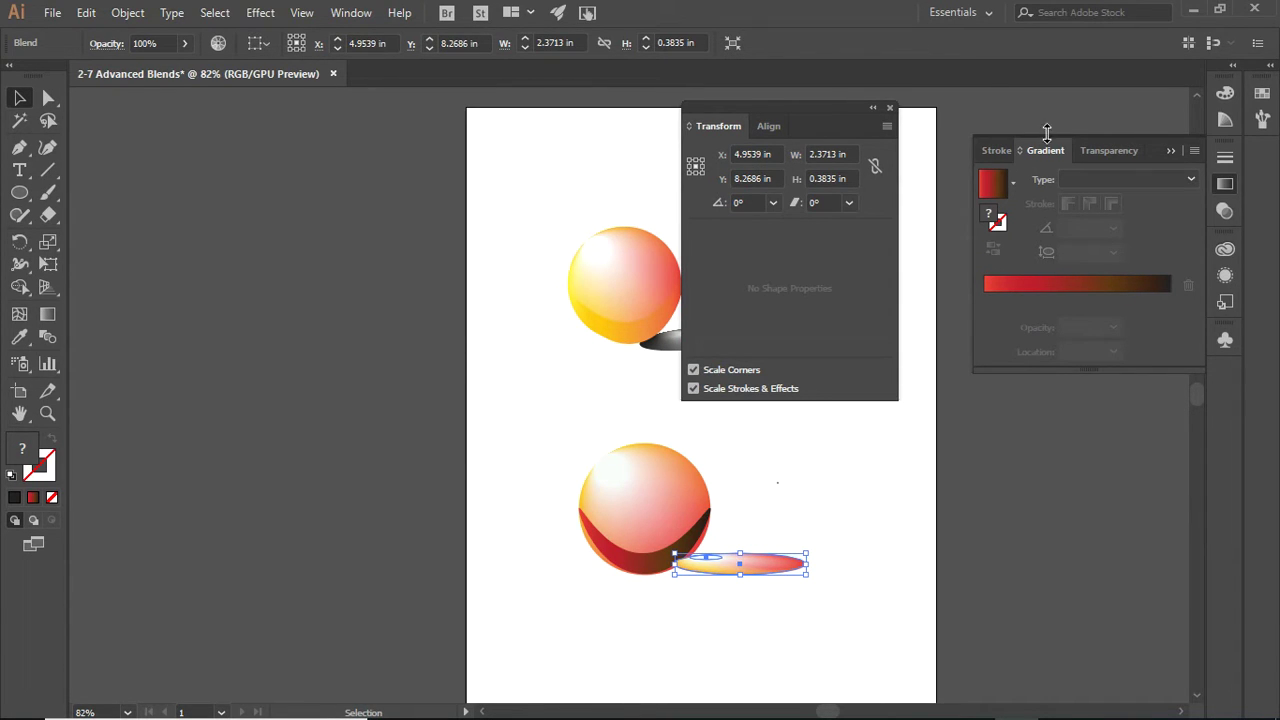
Set the shadow ellipse's first gradient stop to black and the second to dark grey
{"action": "left_click", "coordinate": [990, 286]}
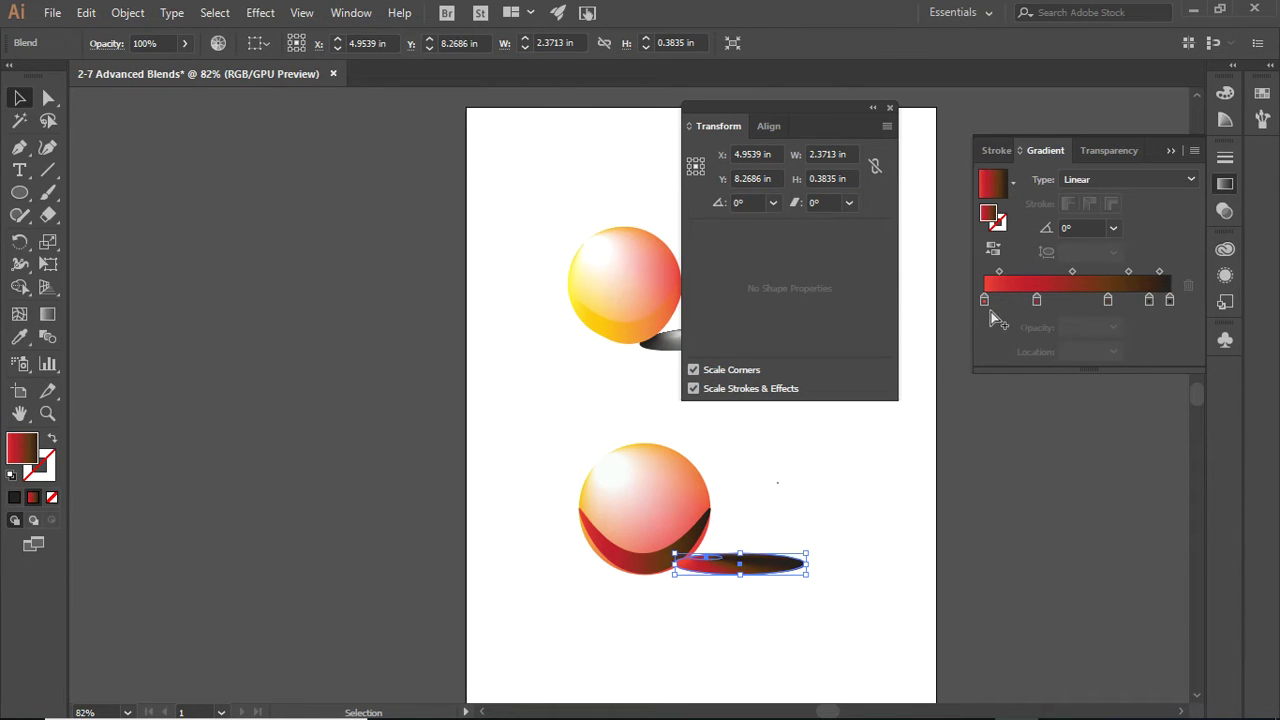
{"action": "left_click", "coordinate": [984, 301]}
{"action": "double_click", "coordinate": [984, 301]}
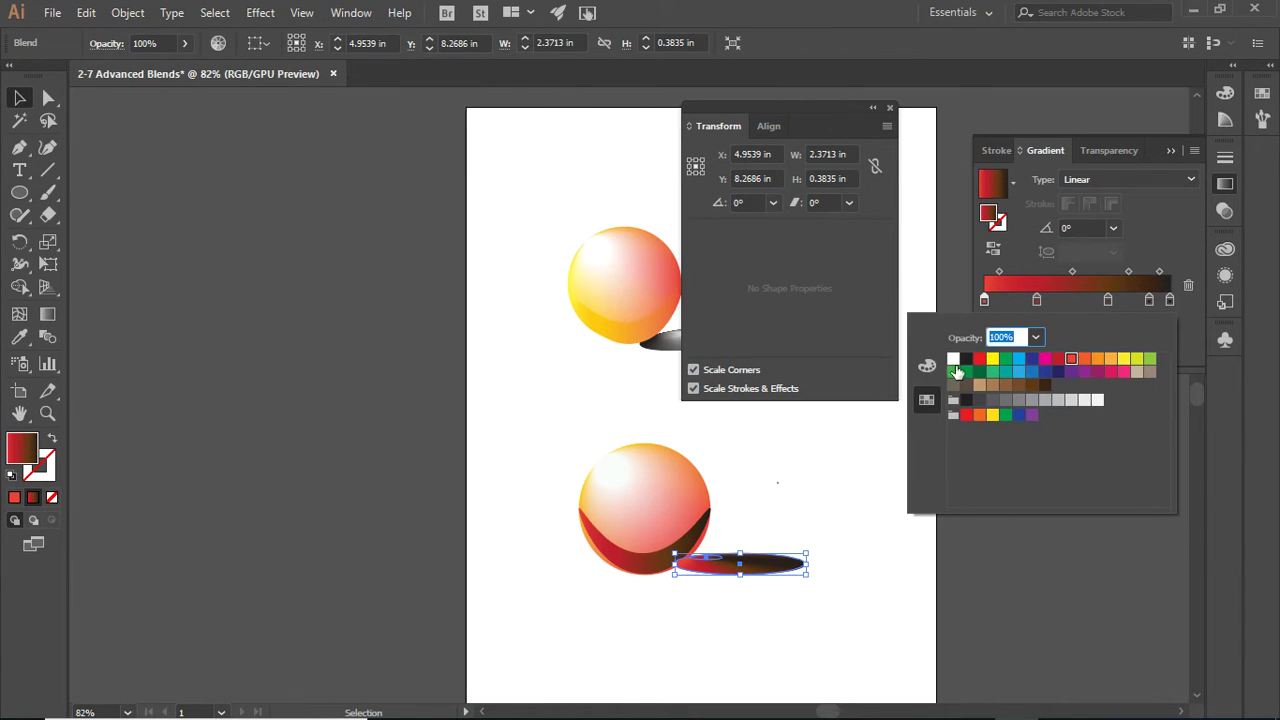
{"action": "left_click", "coordinate": [966, 360]}
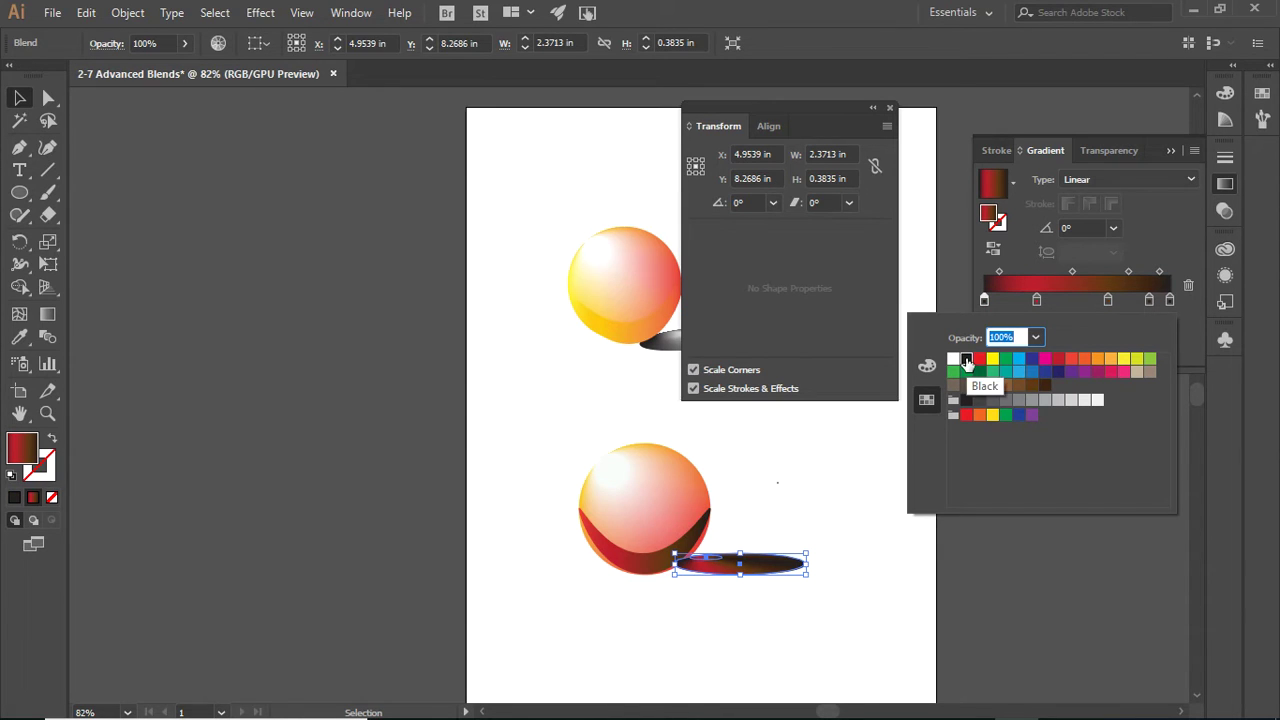
{"action": "left_click", "coordinate": [1037, 300]}
{"action": "double_click", "coordinate": [1037, 300]}
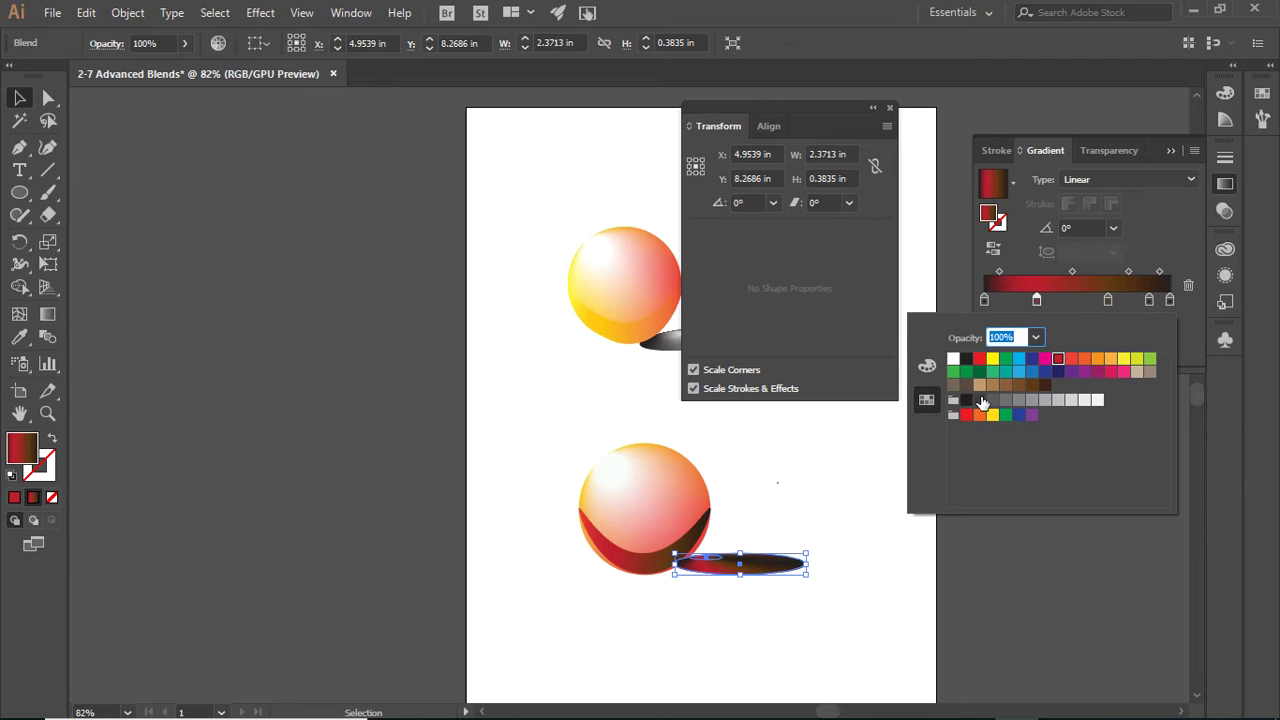
{"action": "left_click", "coordinate": [979, 400]}
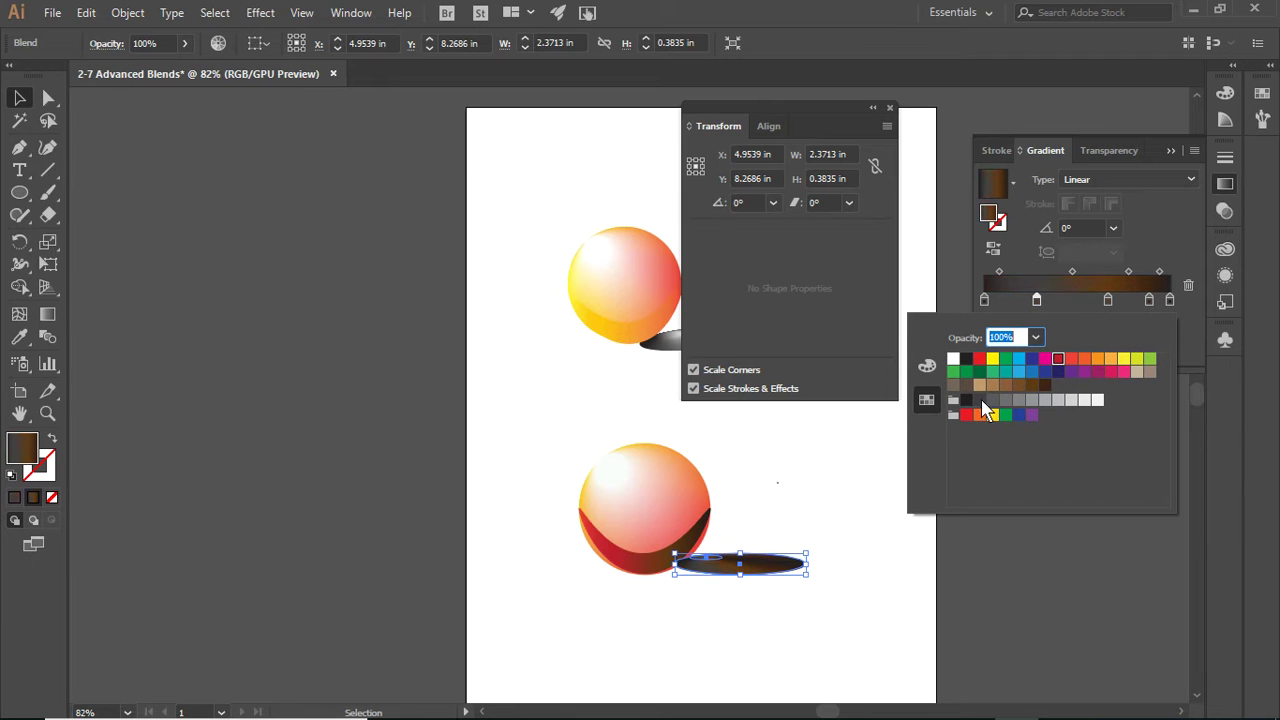
Set the remaining stops to mid grey, light grey and near-white, then deselect
{"action": "left_click", "coordinate": [1106, 299]}
{"action": "double_click", "coordinate": [1106, 299]}
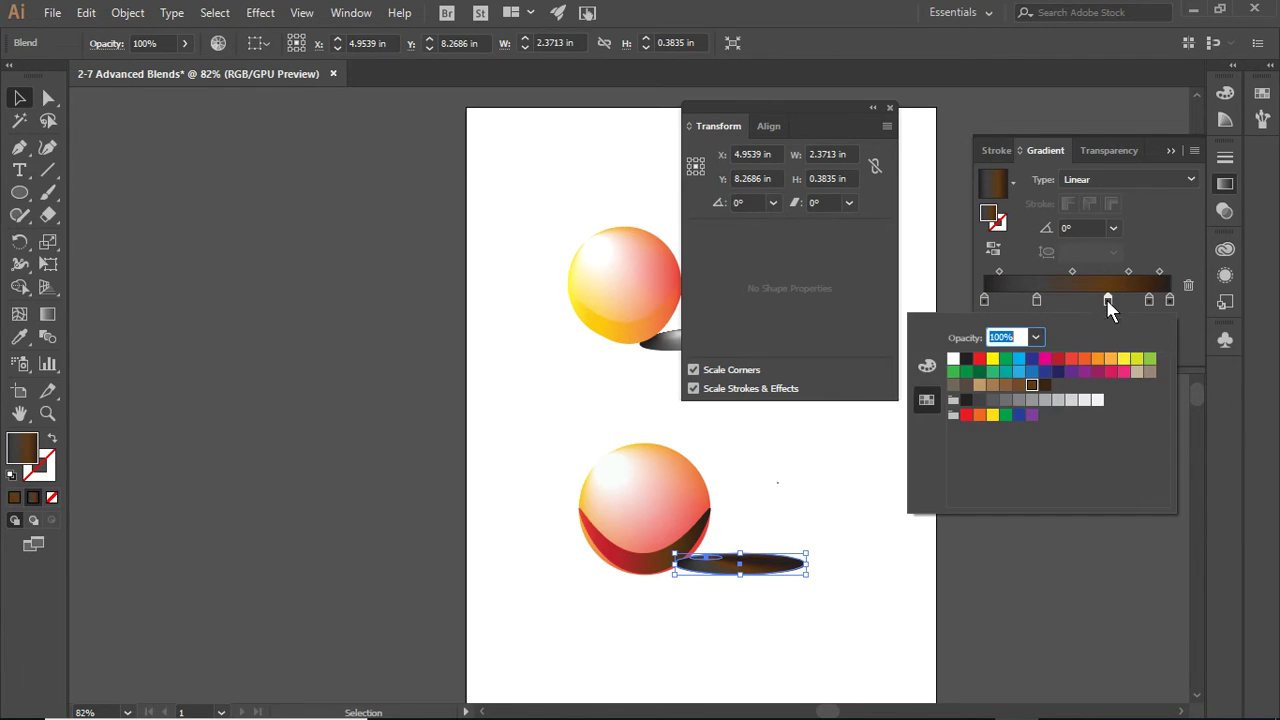
{"action": "left_click", "coordinate": [1019, 401]}
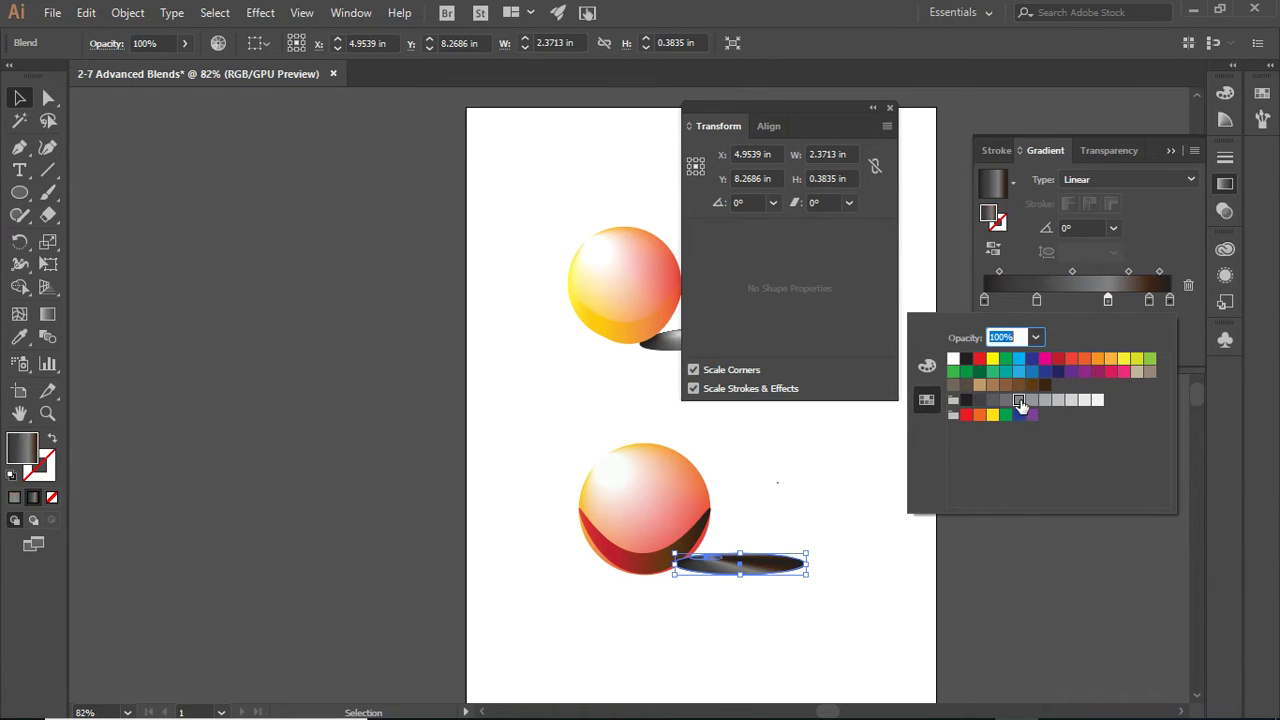
{"action": "left_click", "coordinate": [1149, 300]}
{"action": "double_click", "coordinate": [1150, 300]}
{"action": "left_click", "coordinate": [1068, 401]}
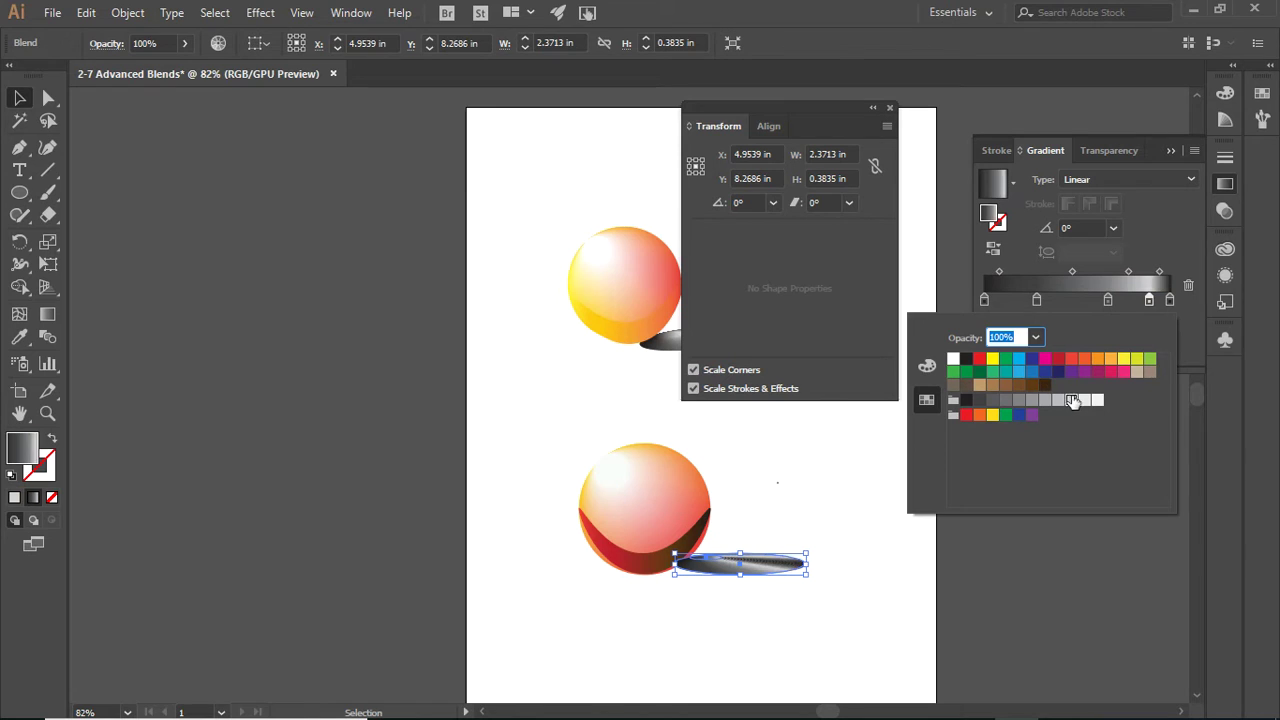
{"action": "left_click", "coordinate": [1169, 298]}
{"action": "double_click", "coordinate": [1168, 298]}
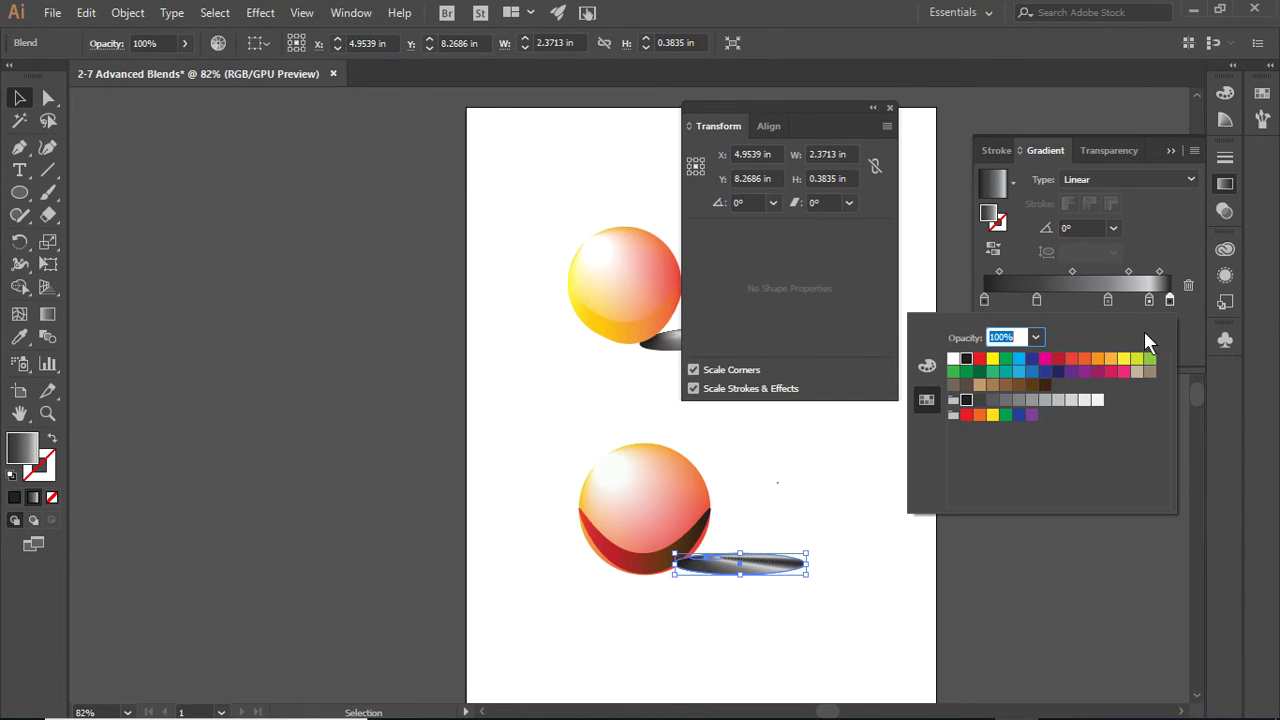
{"action": "left_click", "coordinate": [1084, 401]}
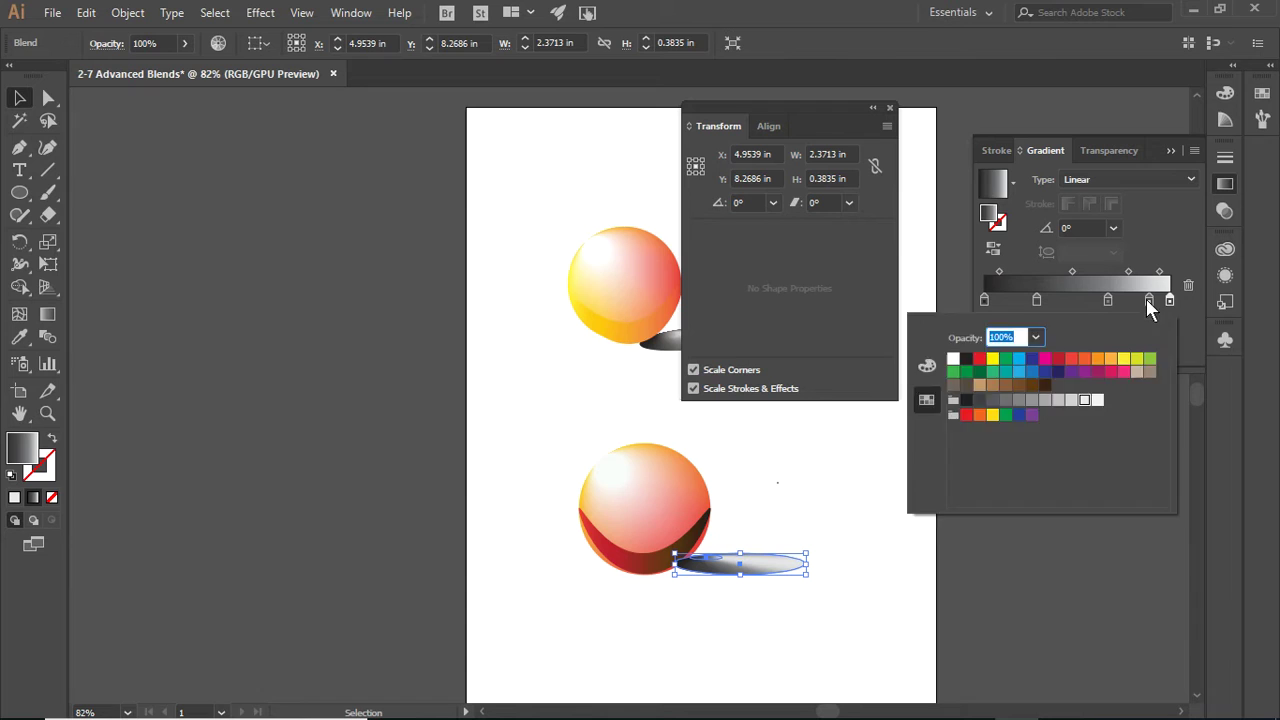
{"action": "left_click", "coordinate": [1148, 306]}
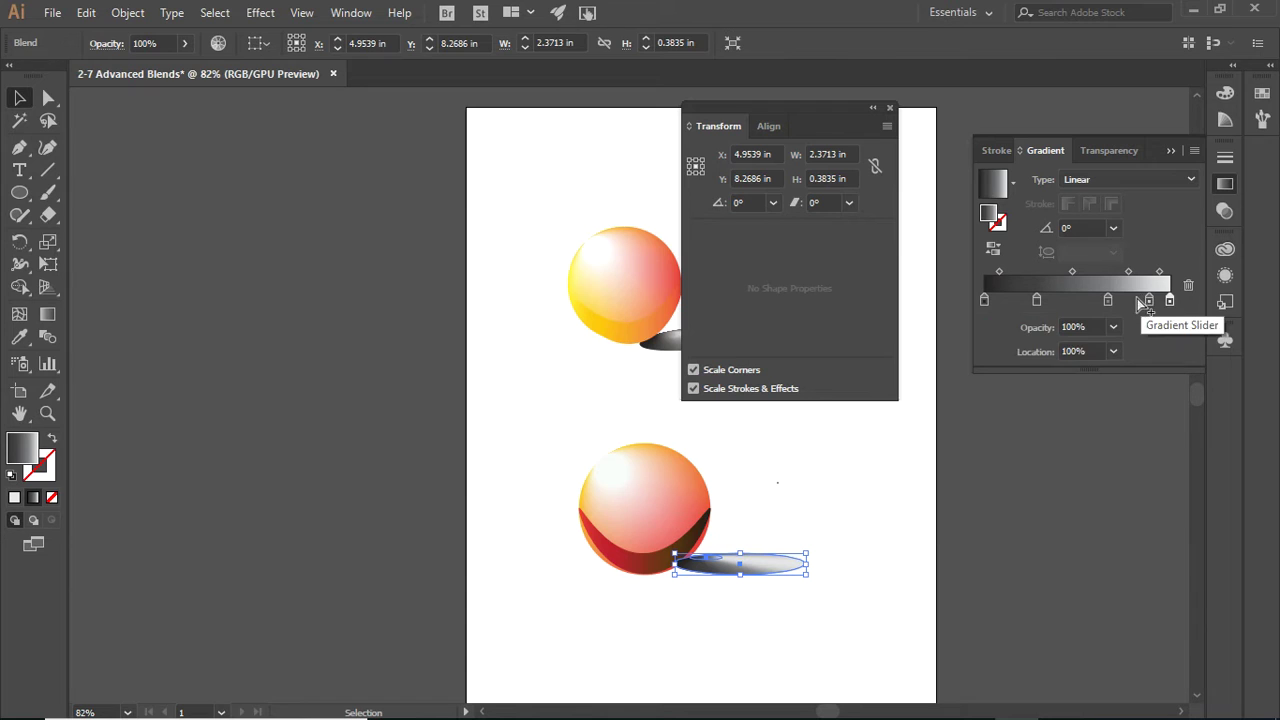
{"action": "left_click", "coordinate": [733, 598]}
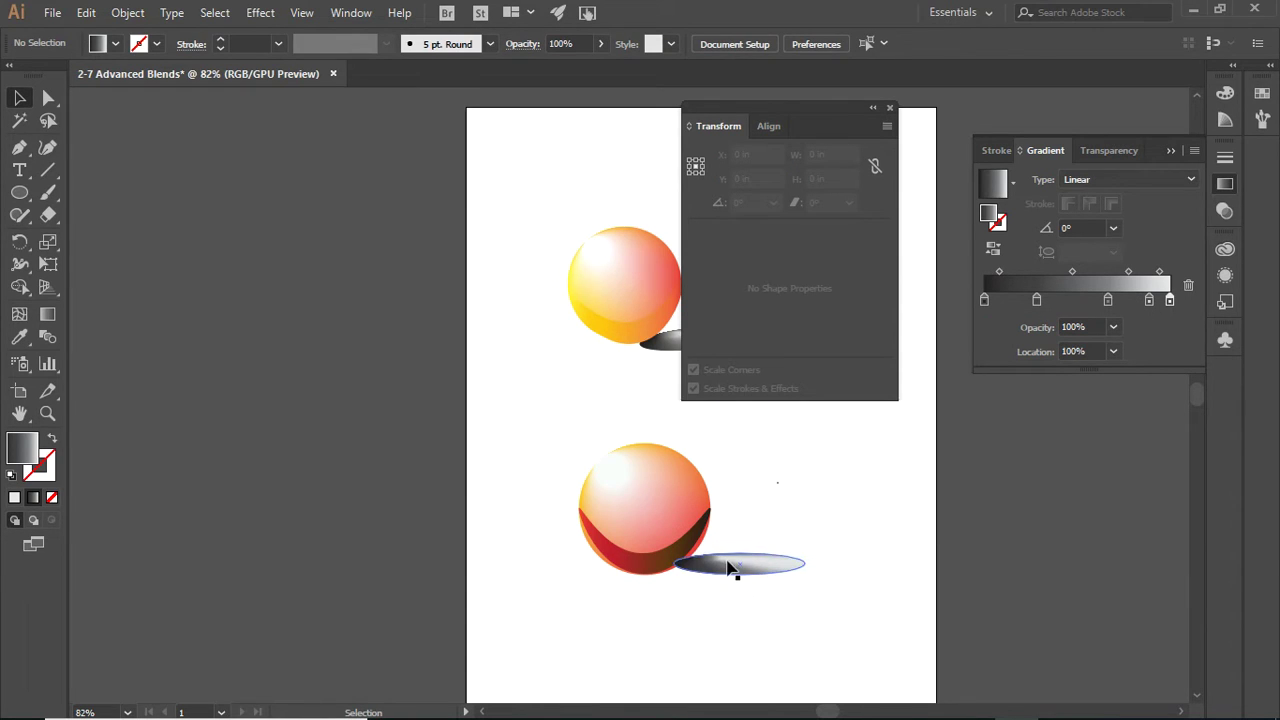
Switch the shadow's gradient type to Radial and back to Linear
{"action": "left_click", "coordinate": [1093, 180]}
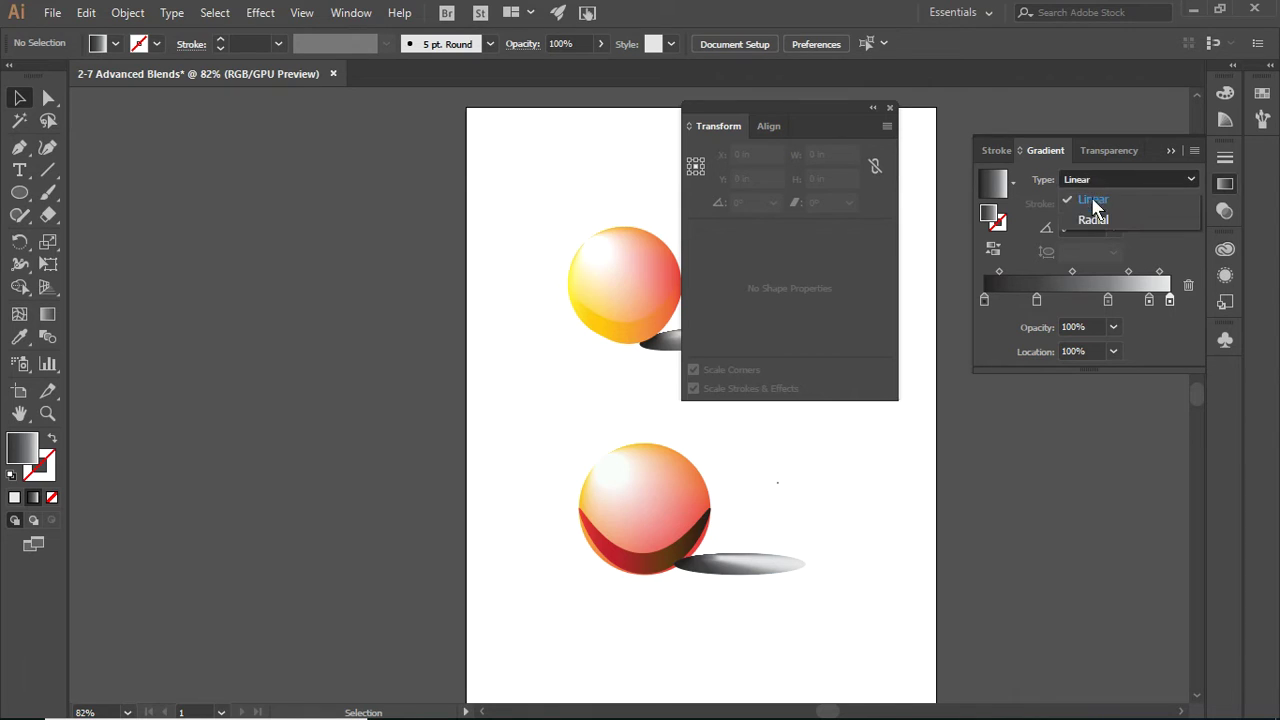
{"action": "left_click", "coordinate": [1093, 218]}
{"action": "left_click", "coordinate": [1097, 180]}
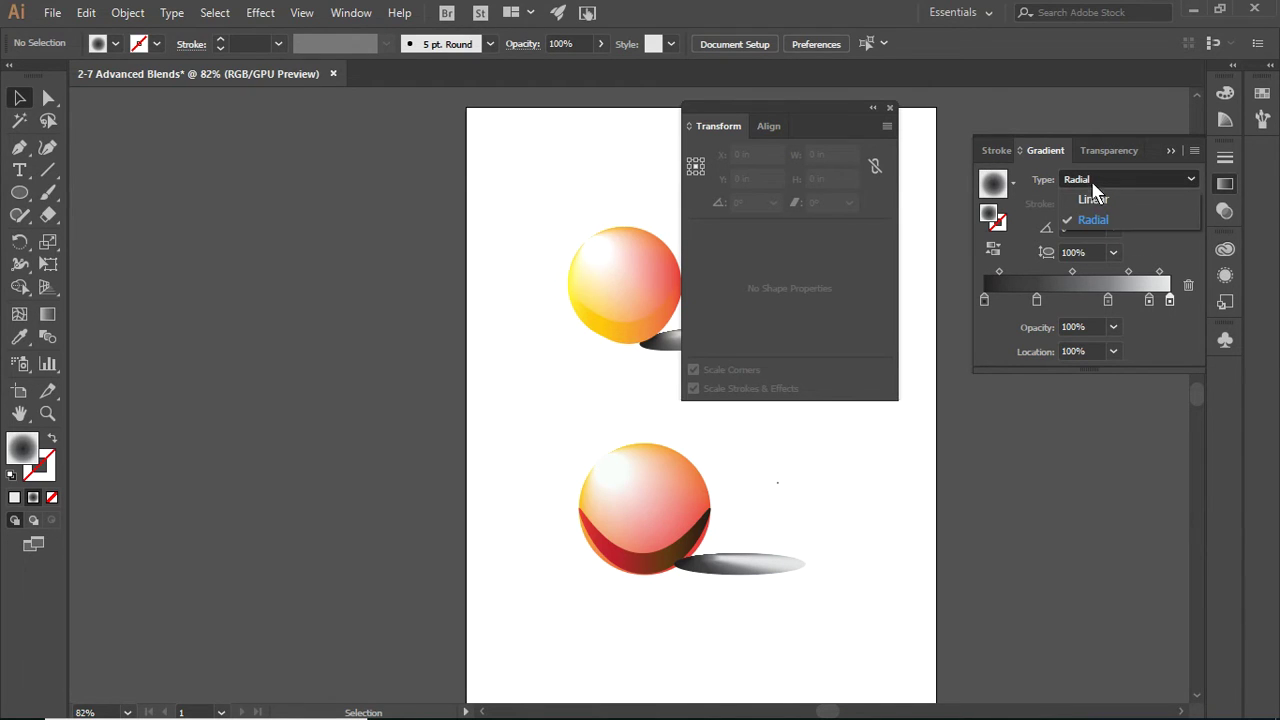
{"action": "left_click", "coordinate": [1078, 182]}
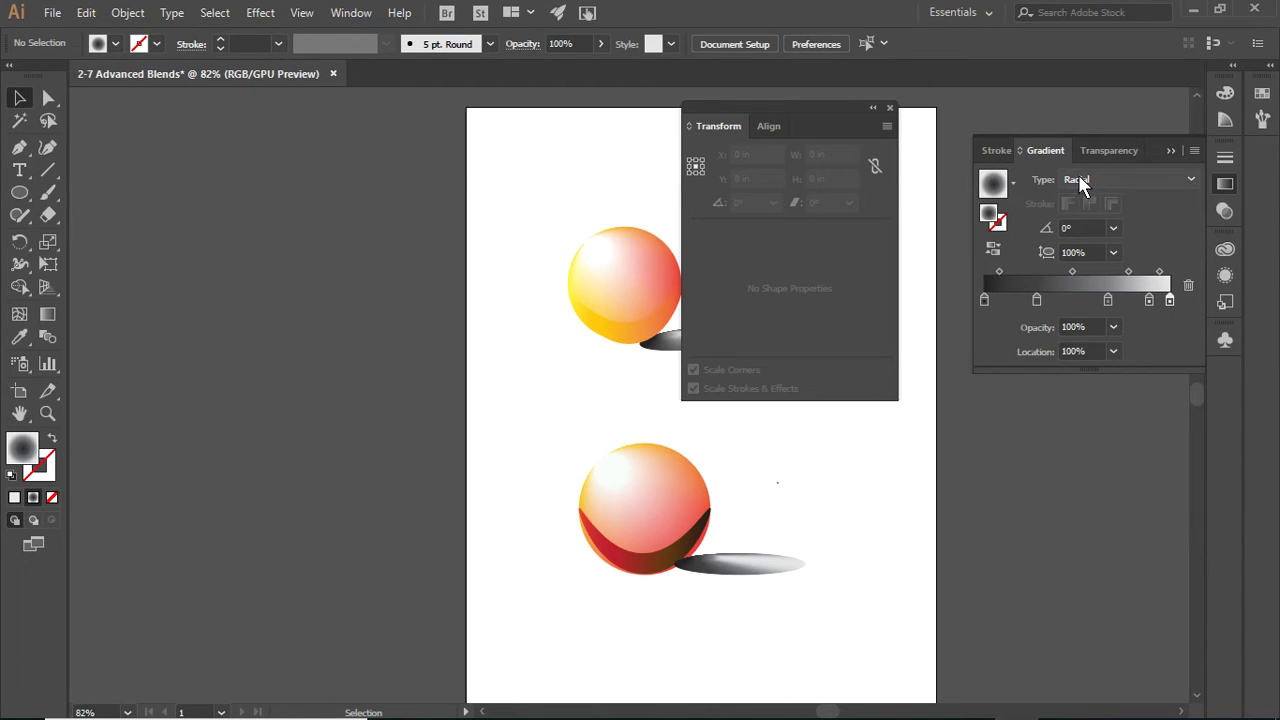
{"action": "left_click", "coordinate": [1078, 176]}
{"action": "left_click", "coordinate": [1078, 200]}
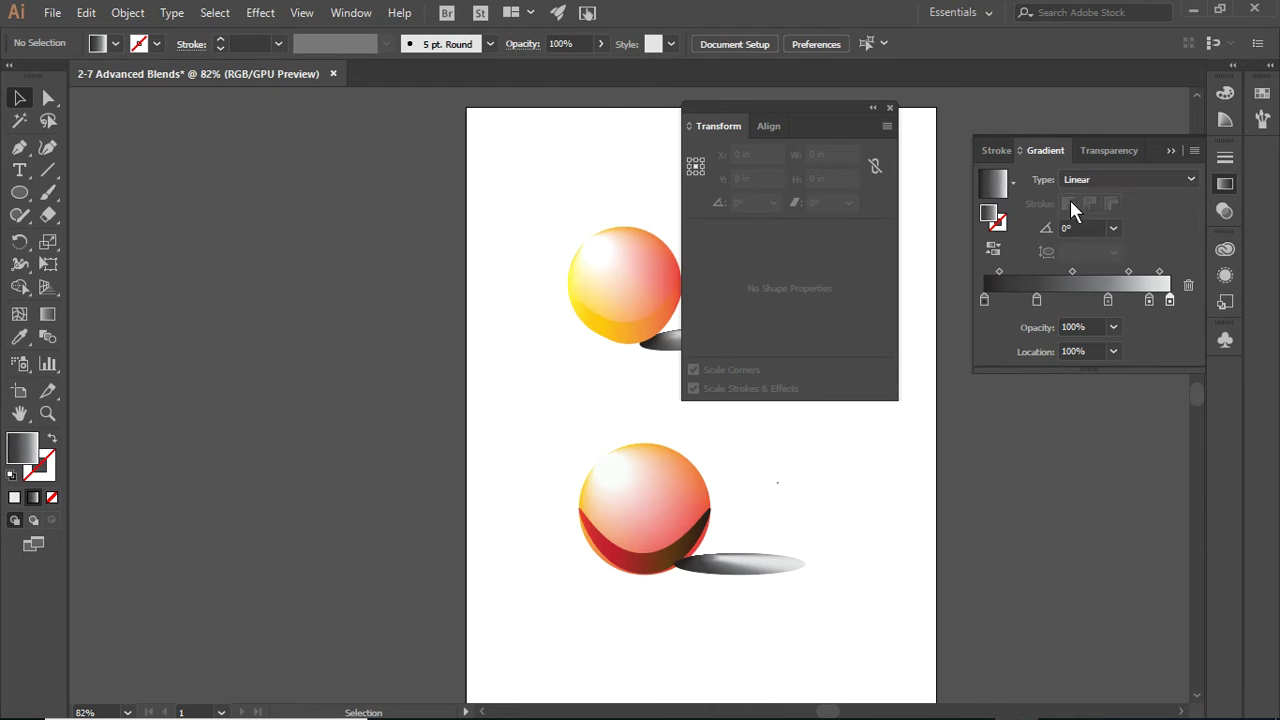
Drag the linear gradient across the shadow from near the sphere to its right end, at about -0.1°
{"action": "left_click", "coordinate": [48, 314]}
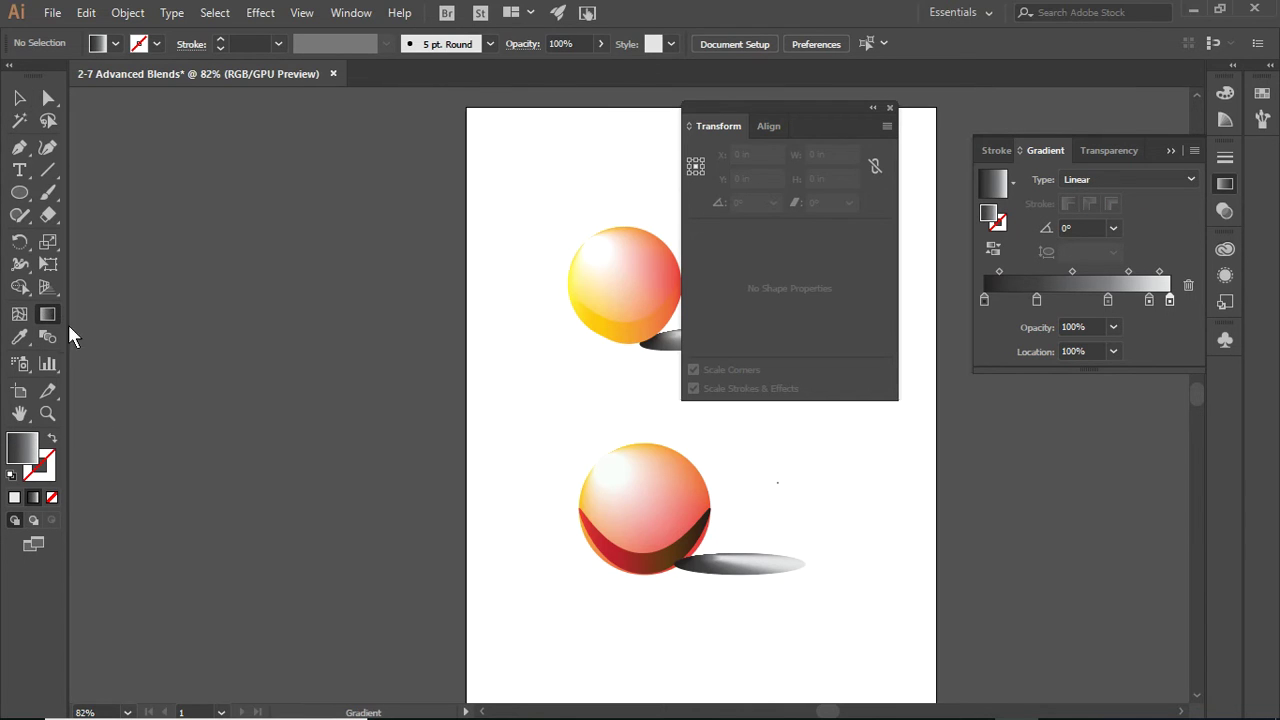
{"action": "left_click", "coordinate": [815, 564]}
{"action": "left_click_drag", "start_coordinate": [689, 562], "coordinate": [833, 562]}
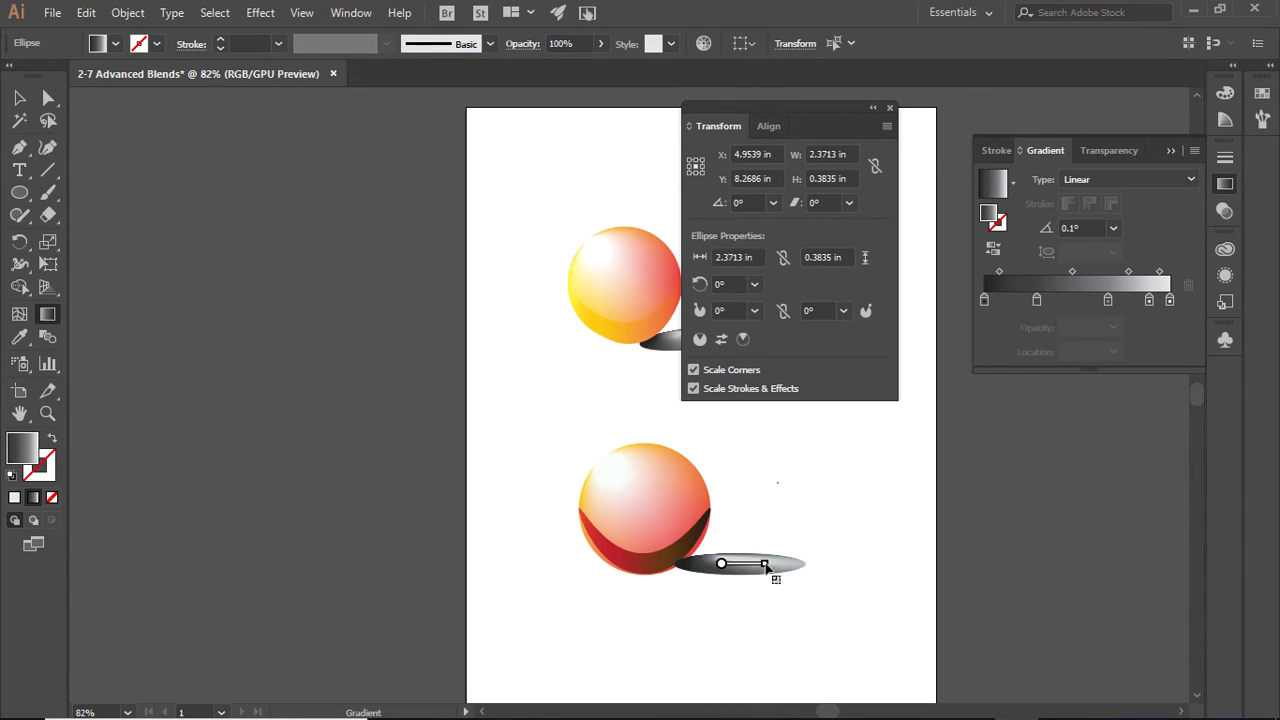
{"action": "left_click_drag", "start_coordinate": [729, 563], "coordinate": [834, 565]}
{"action": "left_click", "coordinate": [20, 95]}
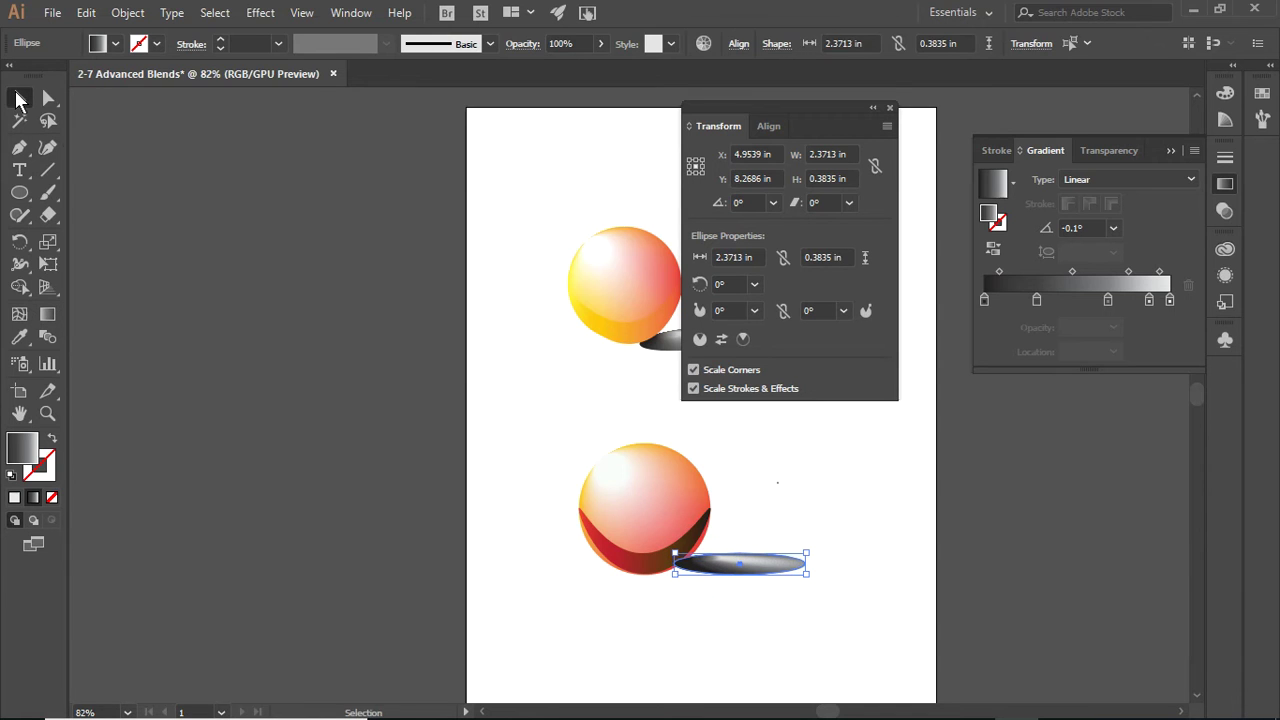
Send the shadow ellipse to the back, tilt it about 10°, and nudge it toward the sphere's base
{"action": "right_click", "coordinate": [735, 578]}
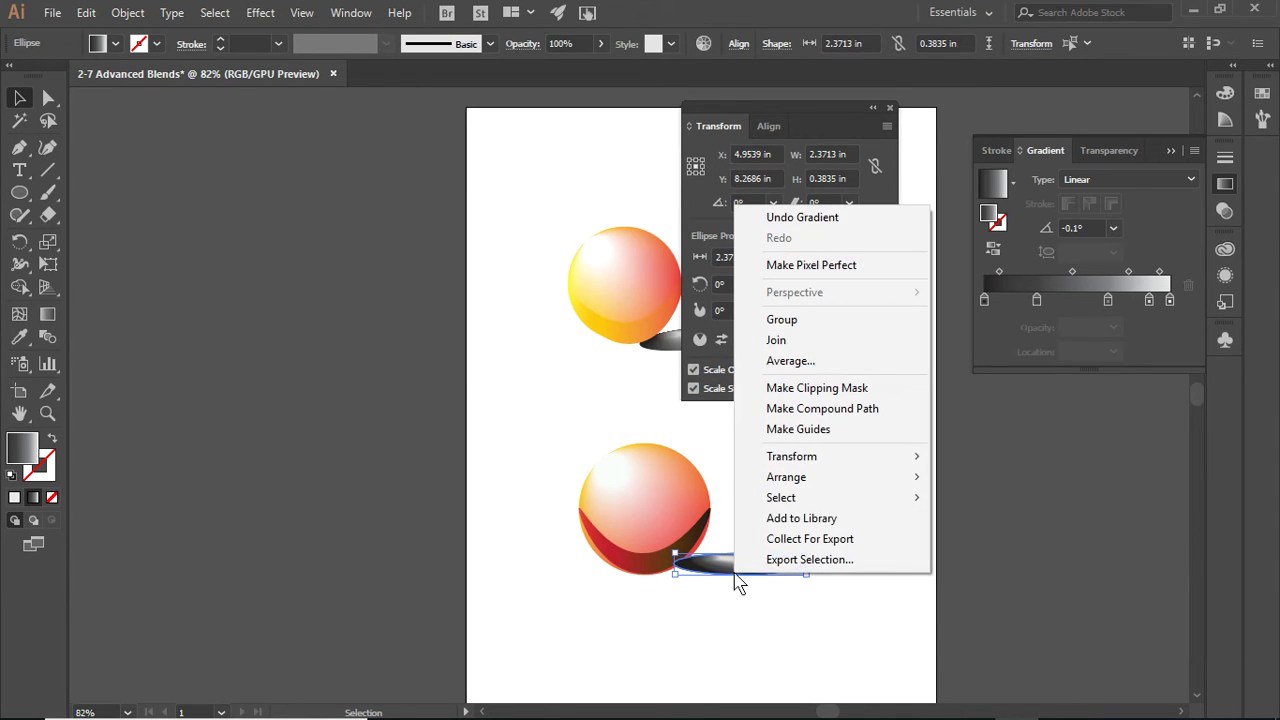
{"action": "mouse_move", "coordinate": [795, 483]}
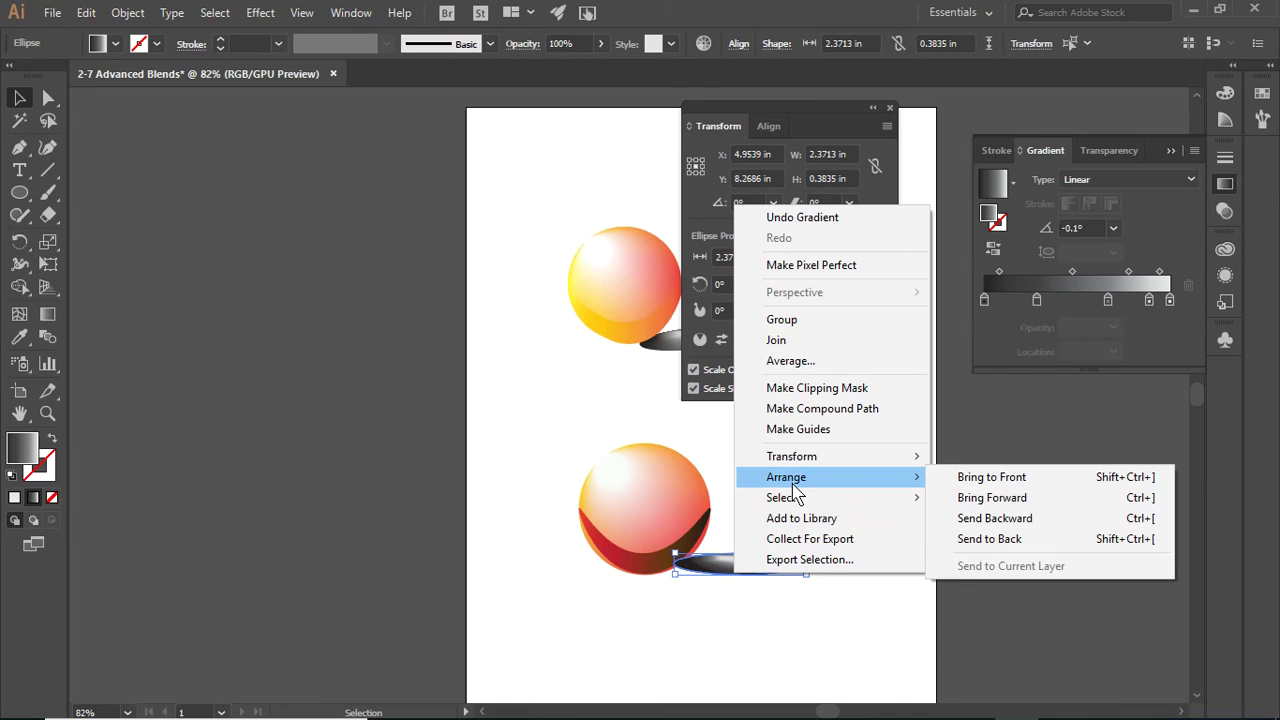
{"action": "left_click", "coordinate": [970, 540]}
{"action": "left_click_drag", "start_coordinate": [765, 565], "coordinate": [800, 541]}
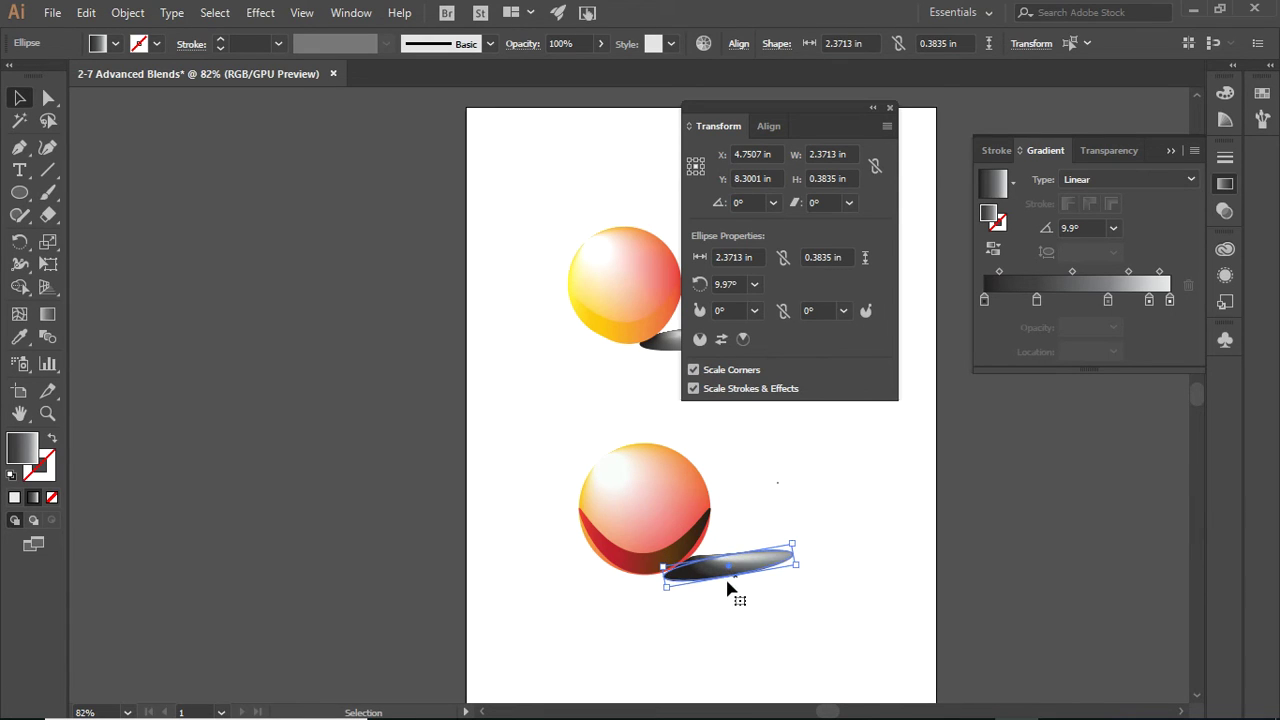
{"action": "left_click_drag", "start_coordinate": [720, 575], "coordinate": [713, 568]}
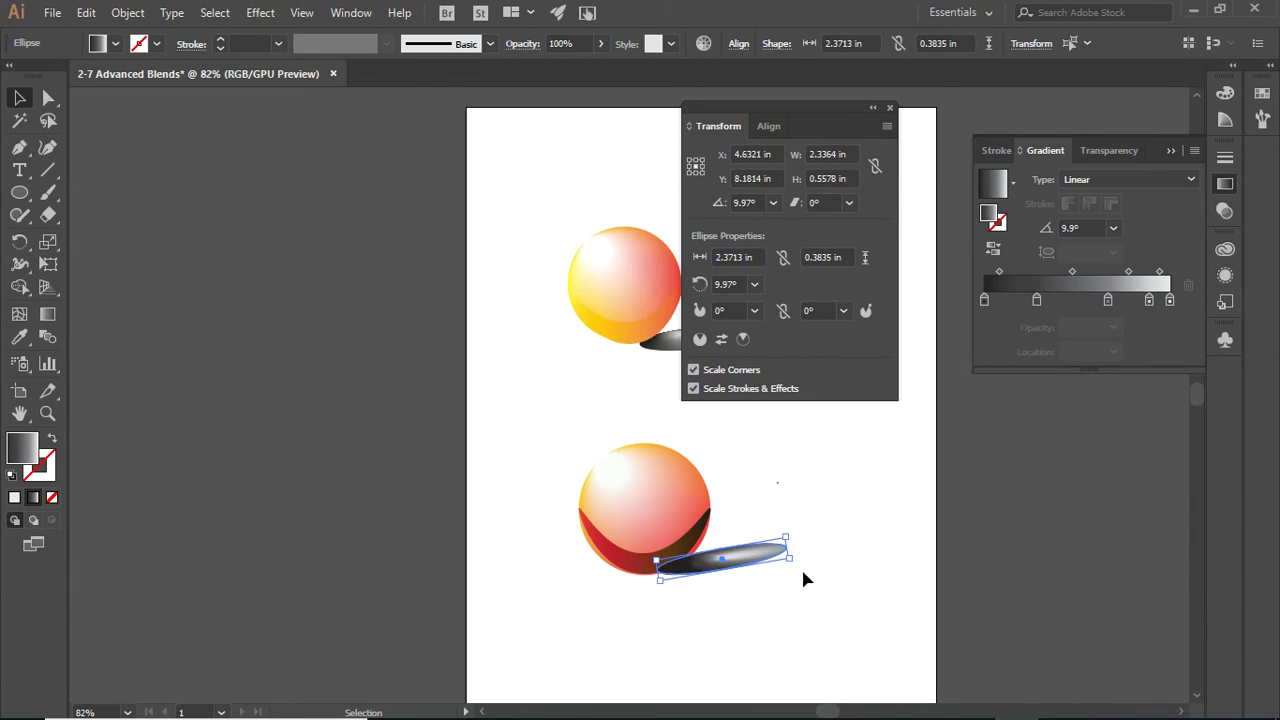
{"action": "left_click", "coordinate": [803, 572]}
Reselect the shadow blend and send it back again so it sits behind the sphere
{"action": "right_click", "coordinate": [724, 560]}
{"action": "right_click", "coordinate": [730, 558]}
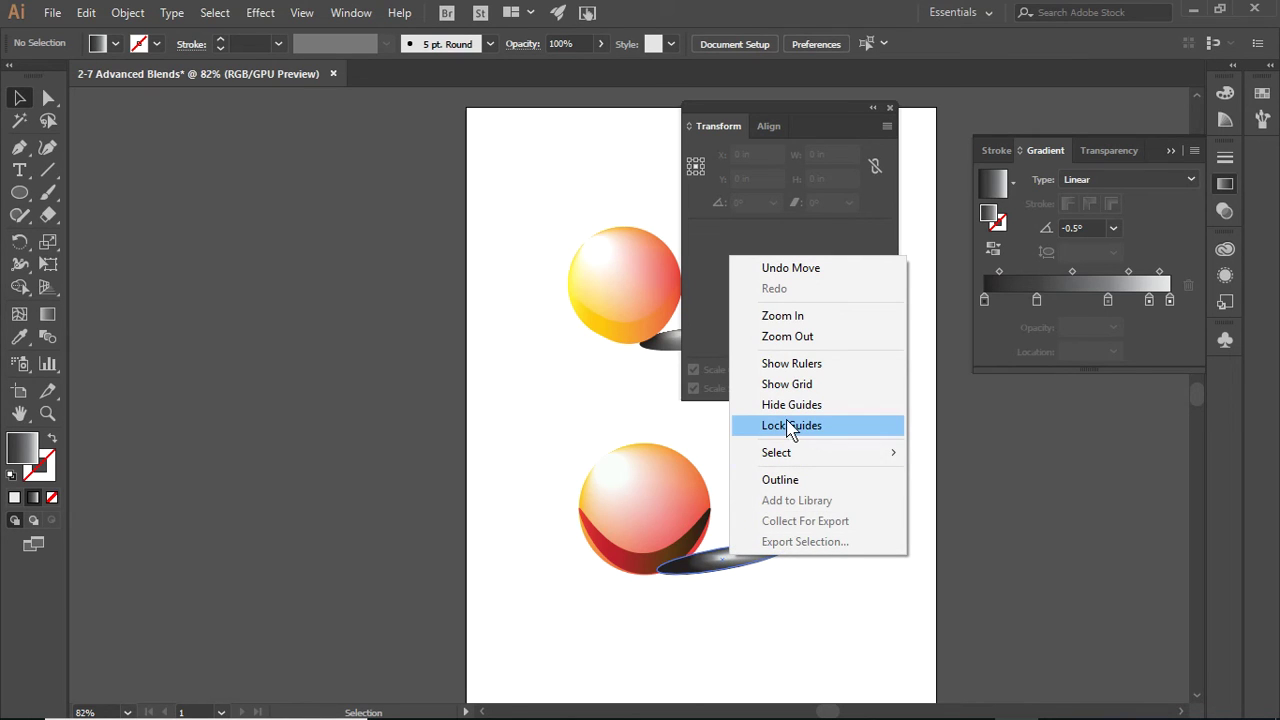
{"action": "left_click_drag", "start_coordinate": [727, 545], "coordinate": [731, 548]}
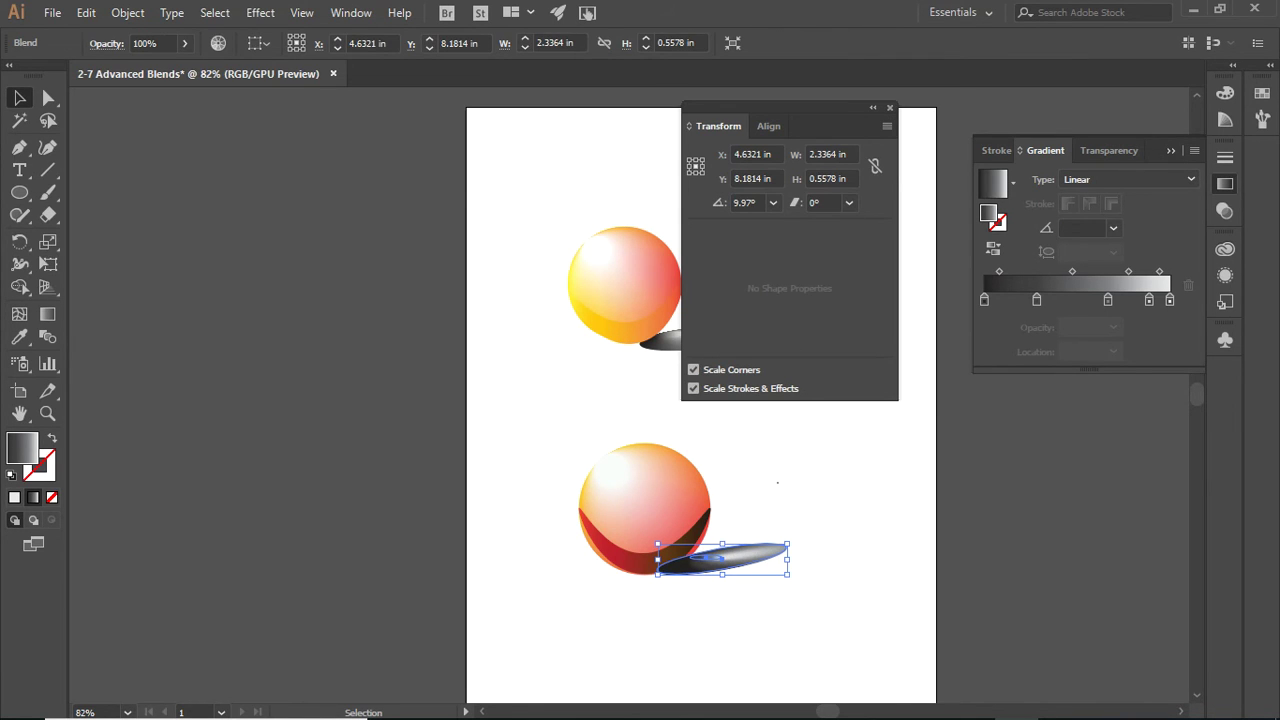
{"action": "right_click", "coordinate": [777, 560]}
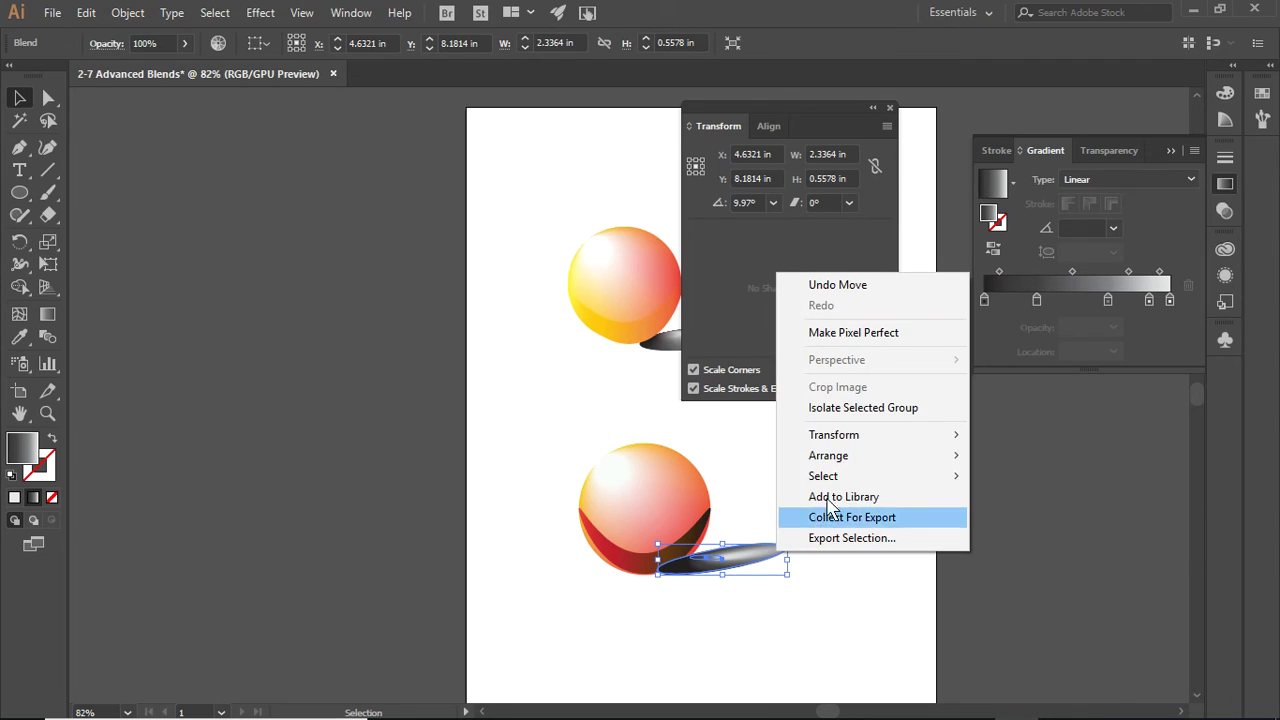
{"action": "mouse_move", "coordinate": [880, 462]}
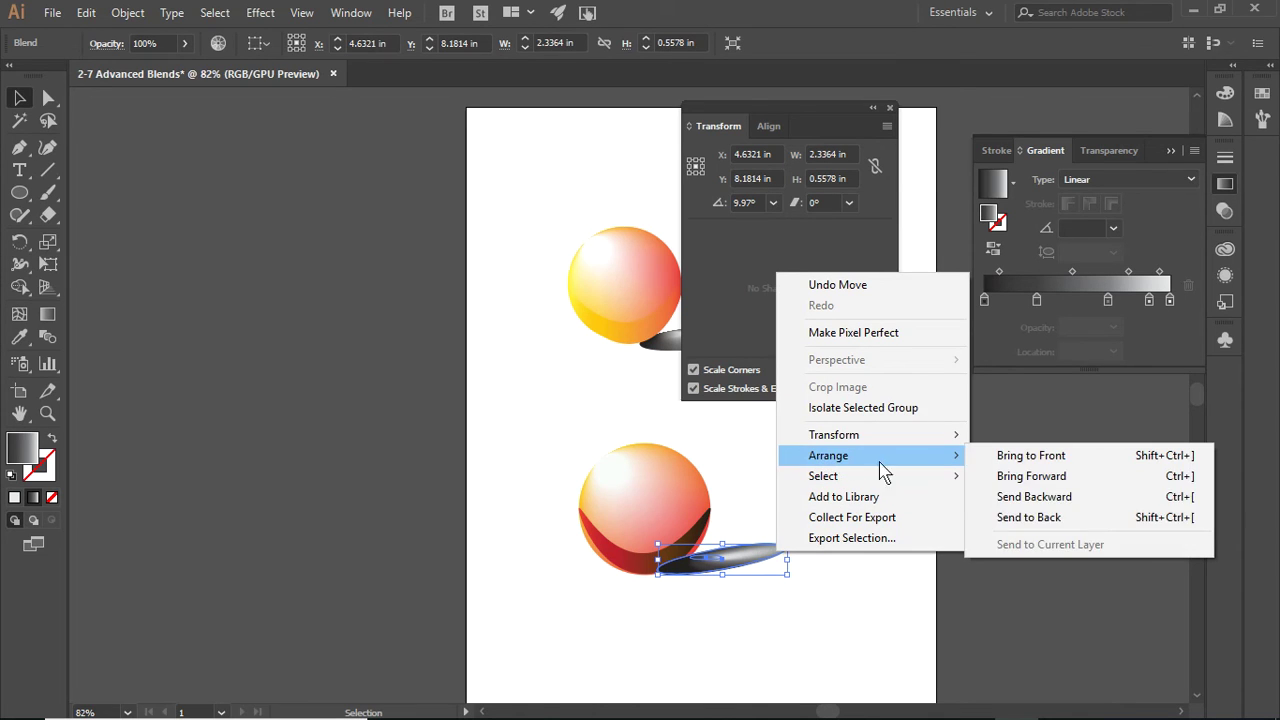
{"action": "left_click", "coordinate": [1038, 514]}
{"action": "left_click", "coordinate": [914, 578]}
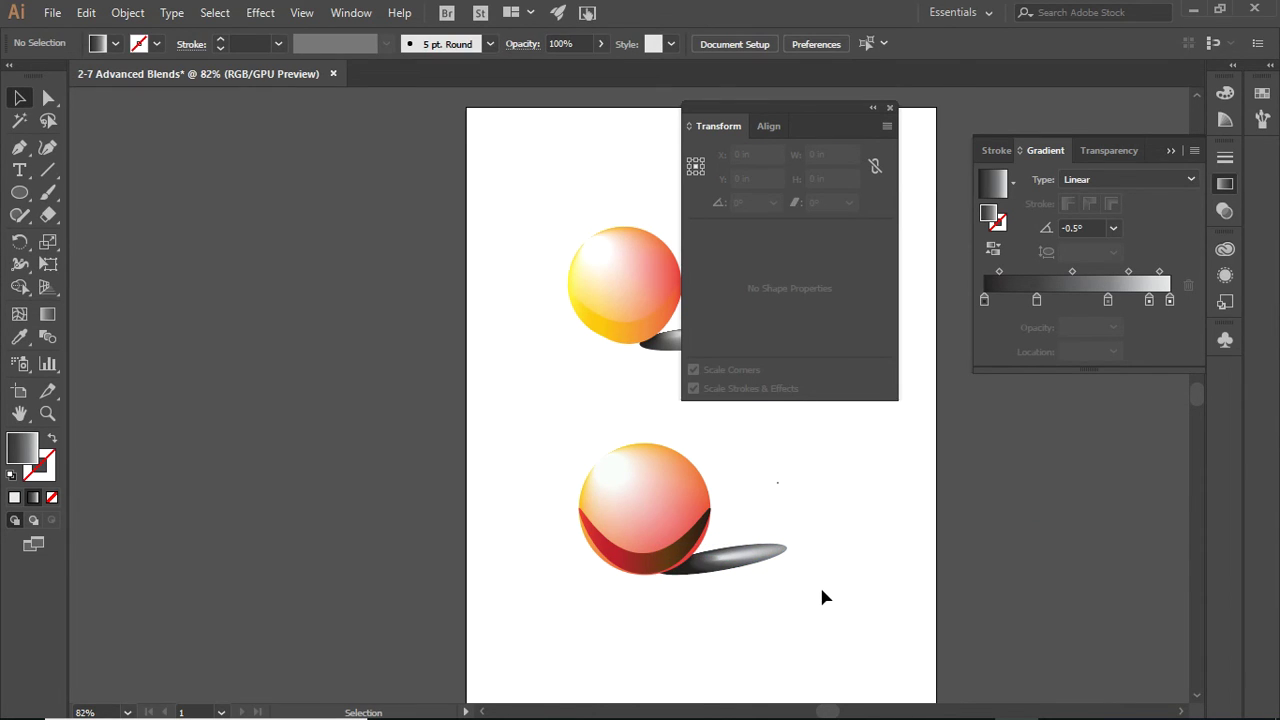
{"action": "left_click", "coordinate": [643, 563]}
{"action": "left_click", "coordinate": [851, 510]}
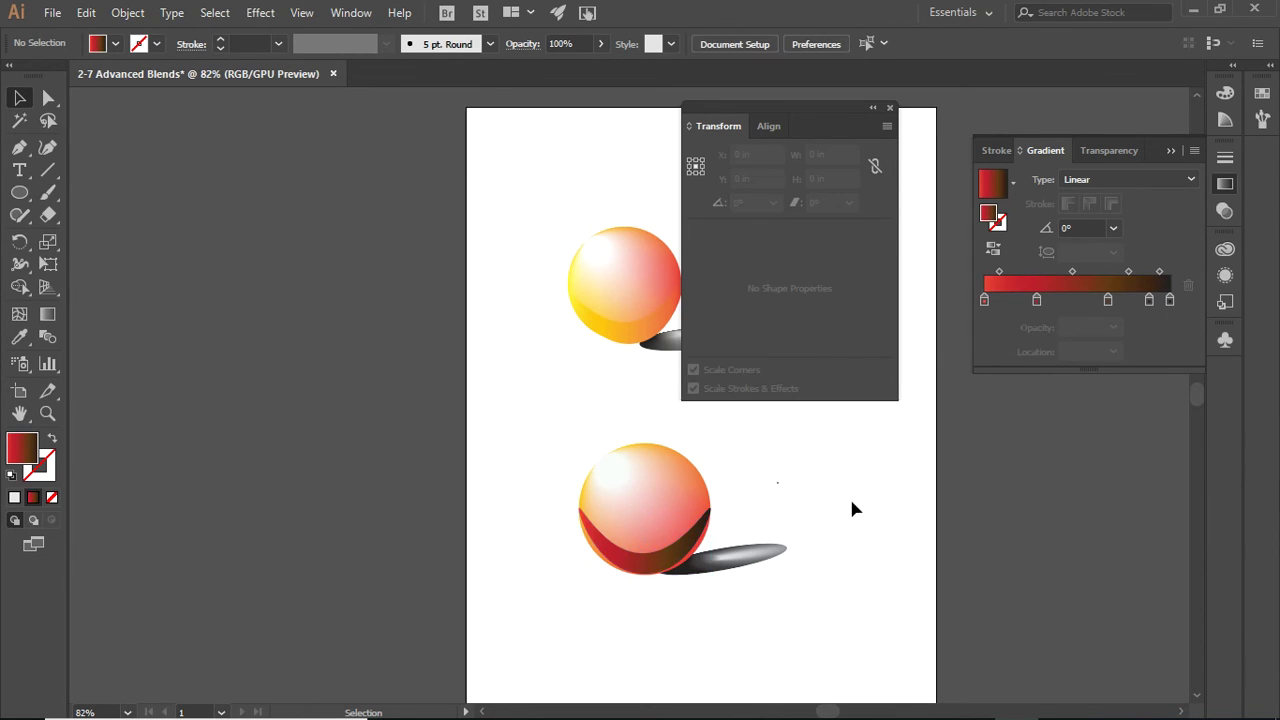